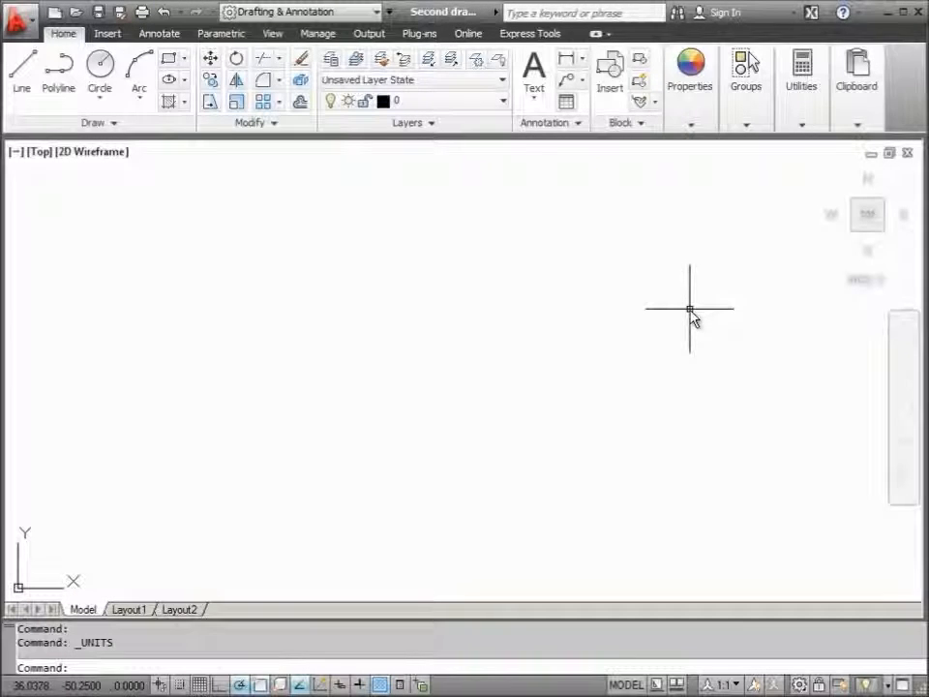
# - Review the available length and angle unit types in the Drawing Units settings
pyautogui.click(19, 23)
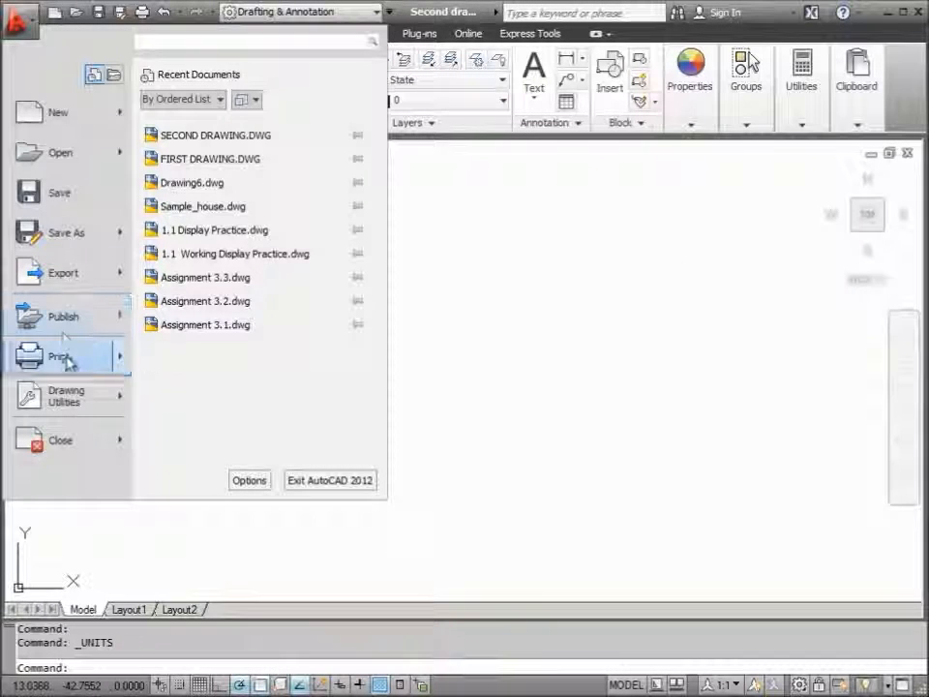
pyautogui.moveTo(96, 394)
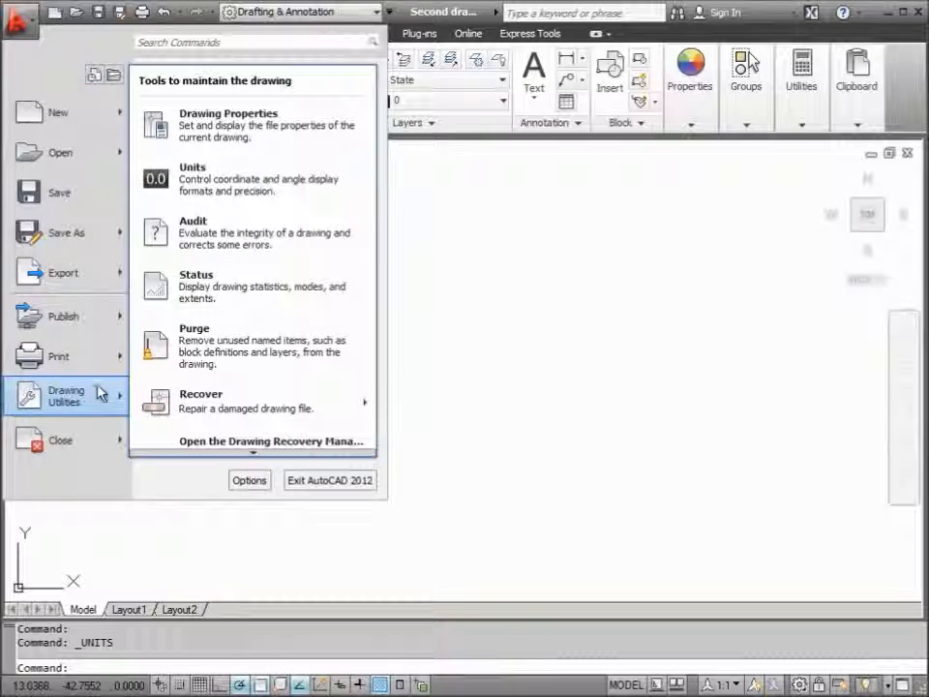
pyautogui.click(196, 183)
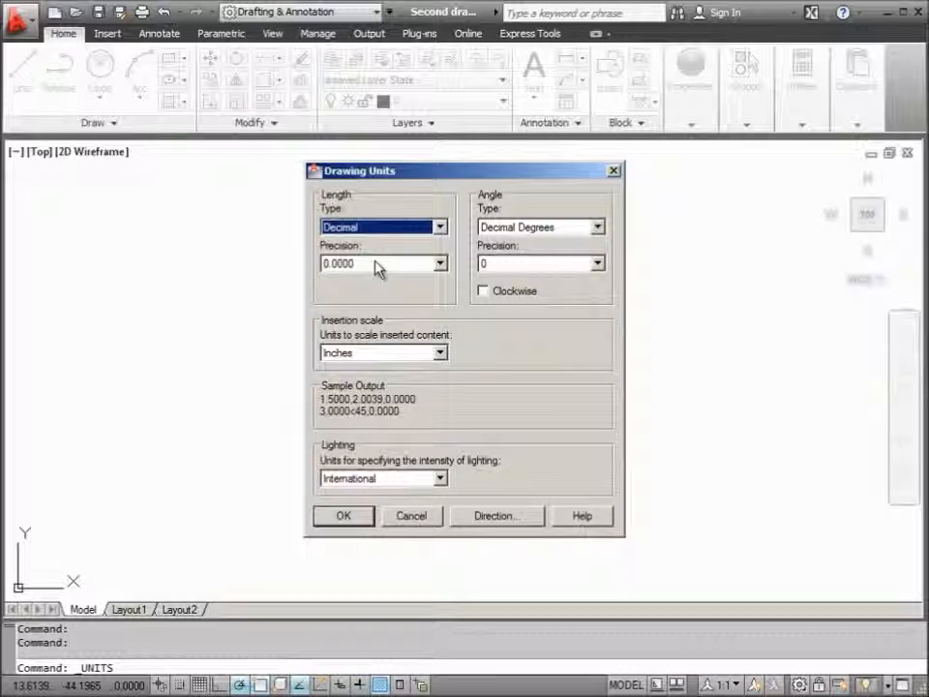
pyautogui.click(440, 228)
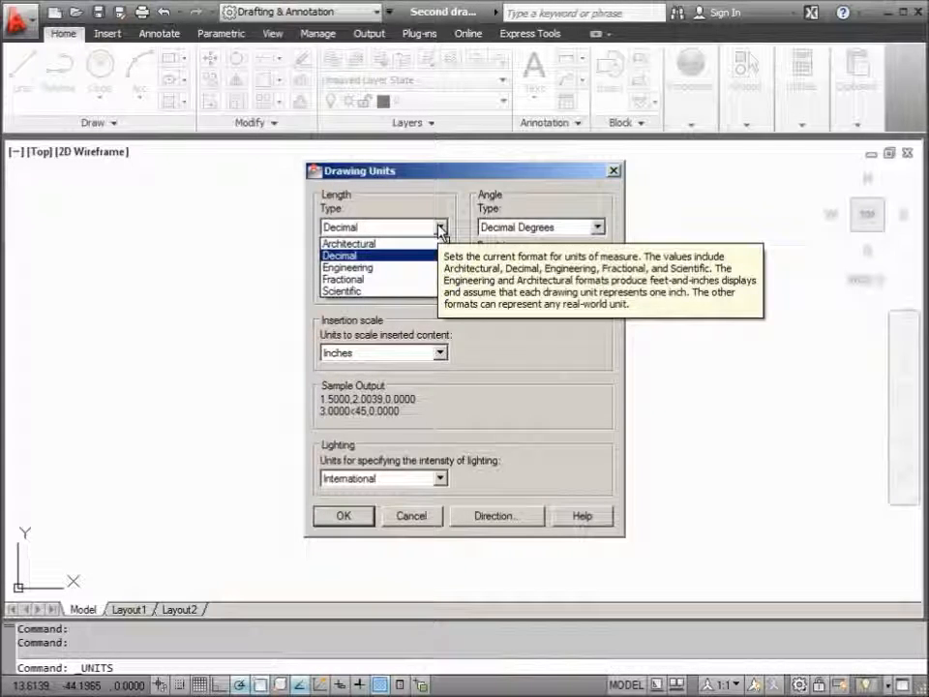
pyautogui.click(448, 205)
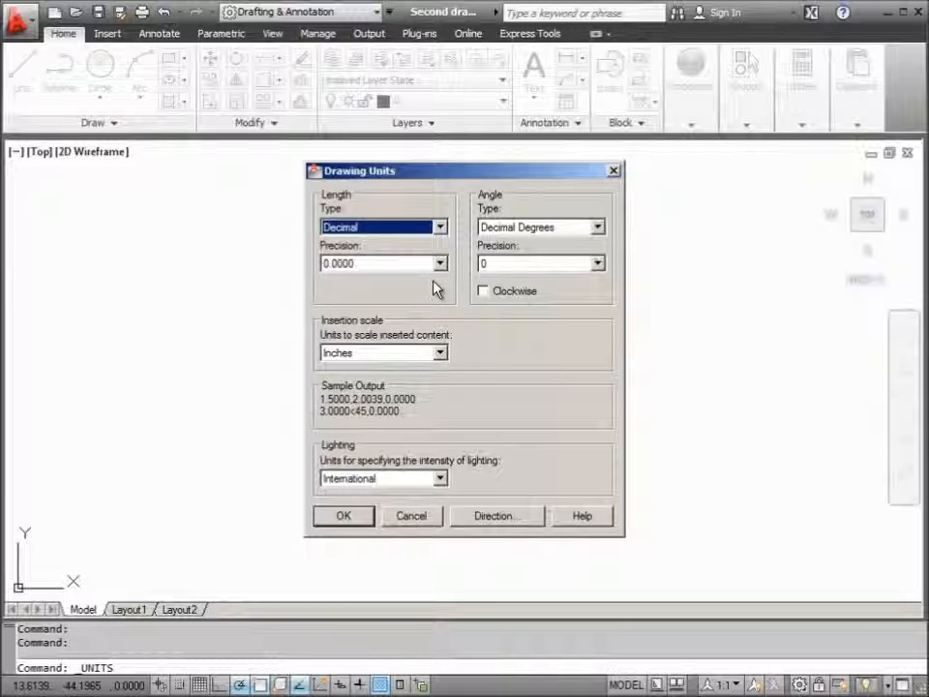
pyautogui.click(599, 230)
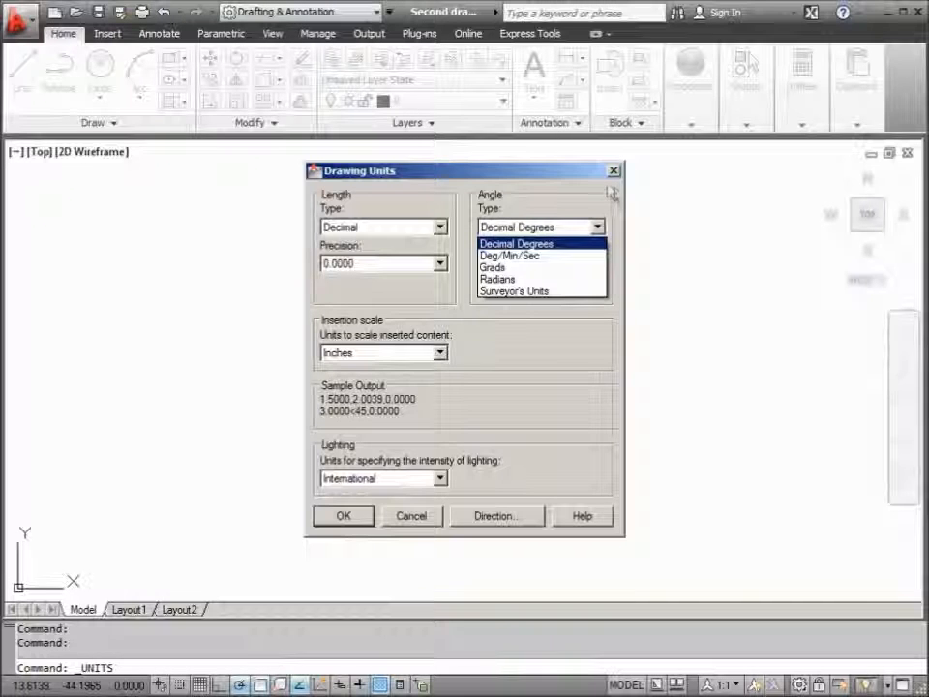
pyautogui.click(619, 203)
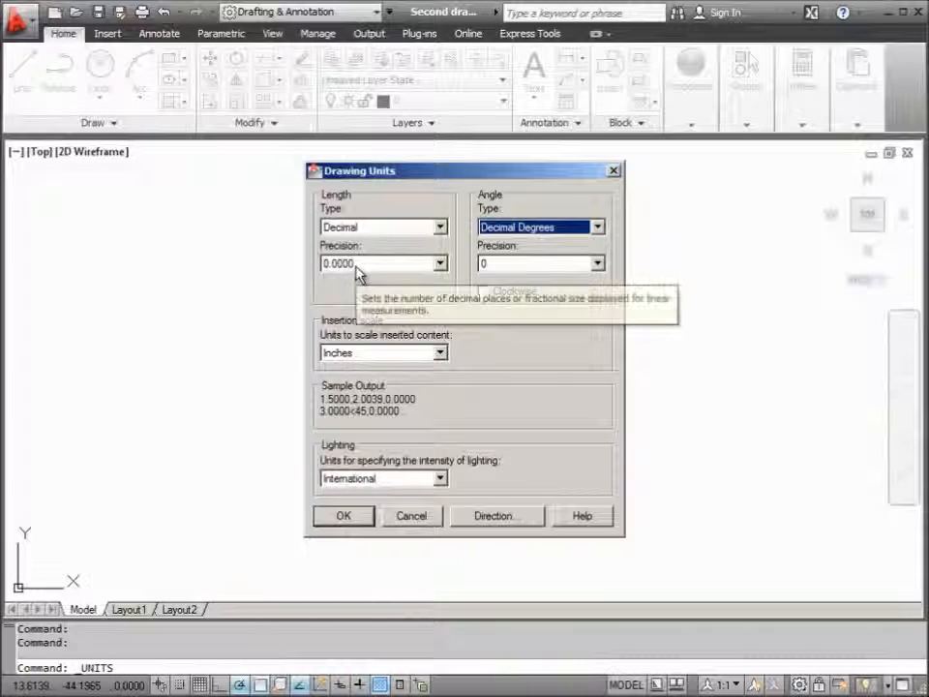
pyautogui.click(365, 514)
# - Draw a horizontal line about 21.19 units long across the upper part of the empty drawing
pyautogui.click(21, 70)
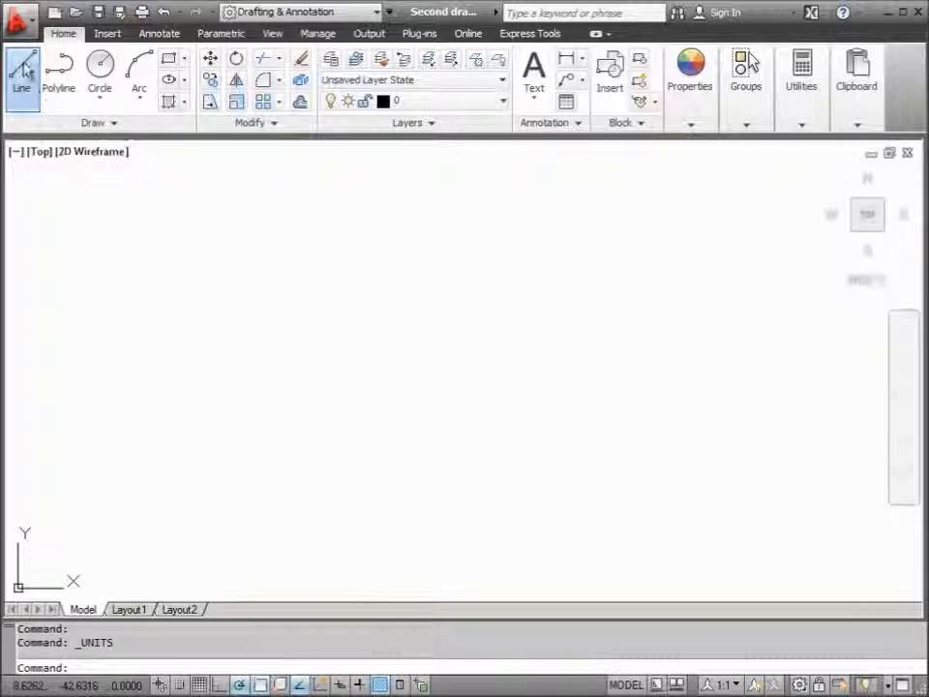
pyautogui.click(96, 215)
pyautogui.click(560, 217)
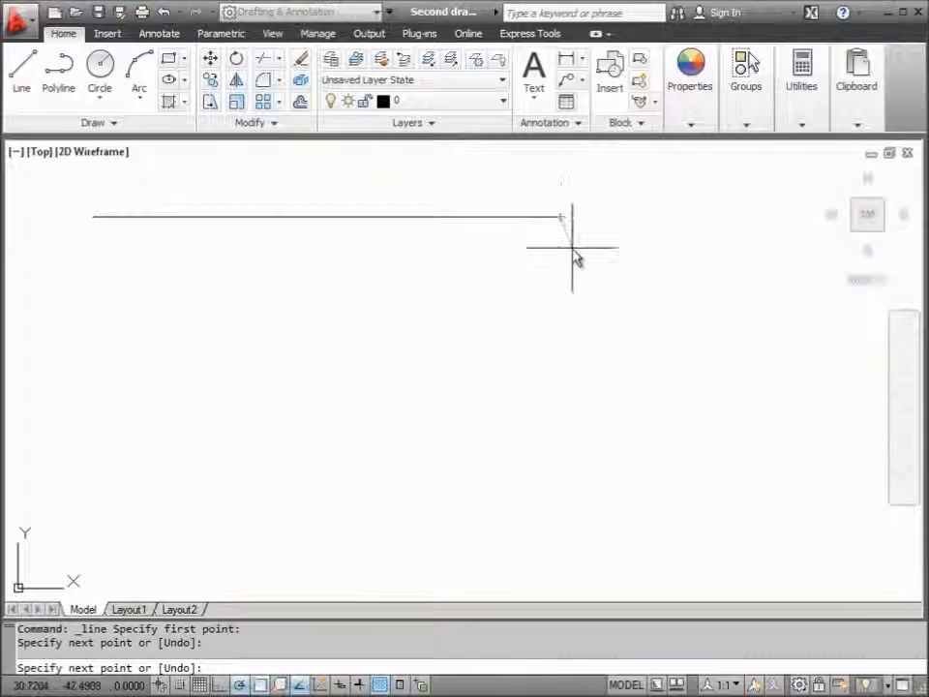
pyautogui.press('Return')
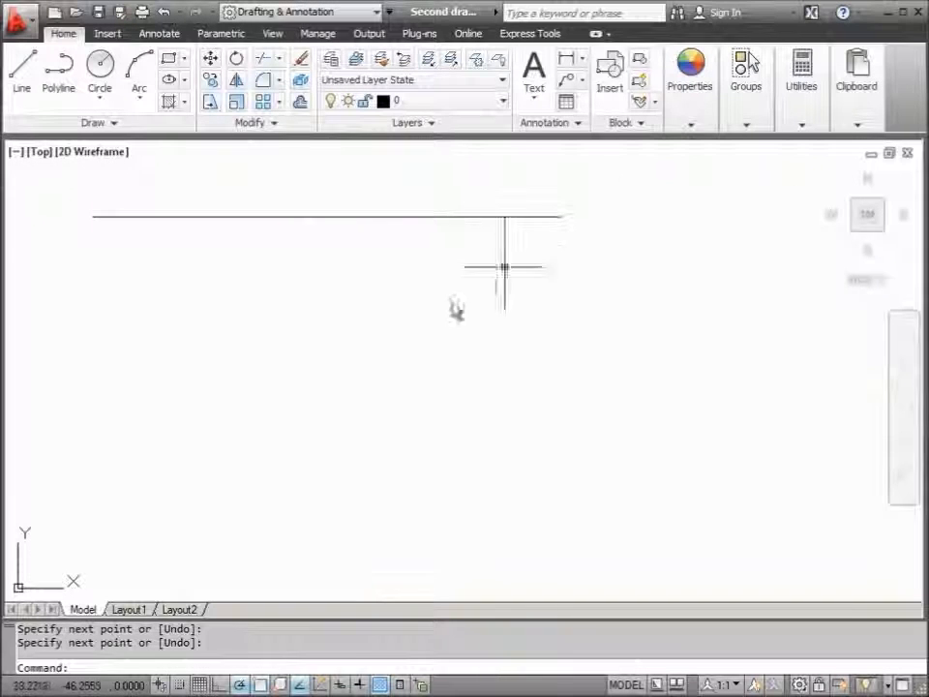
# - Turn on Quick Properties and check the horizontal line's length
pyautogui.click(311, 216)
pyautogui.click(399, 684)
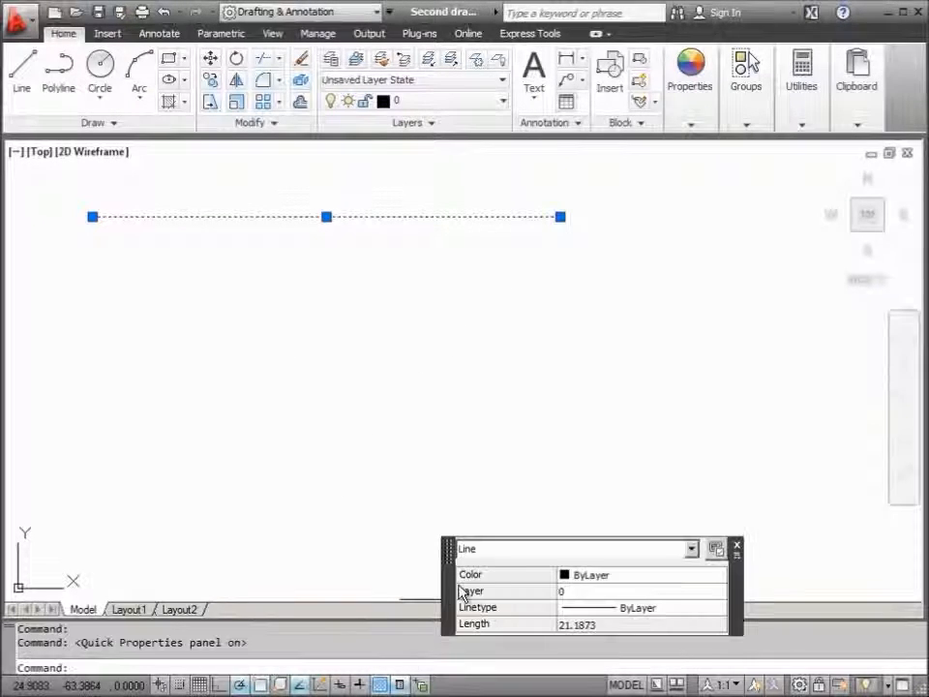
pyautogui.moveTo(430, 474); pyautogui.dragTo(363, 249)
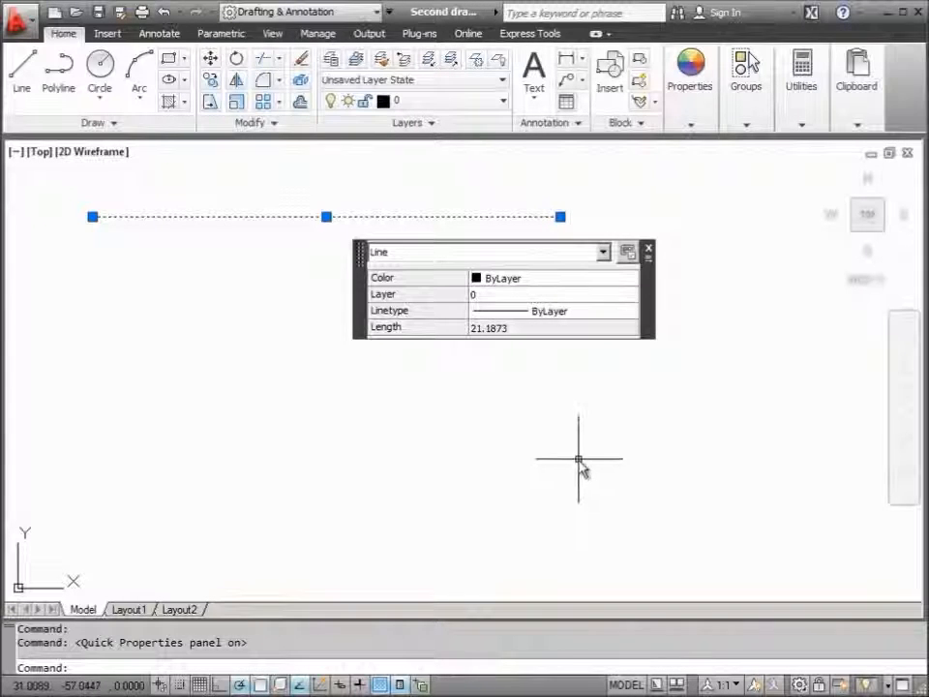
pyautogui.press('Escape')
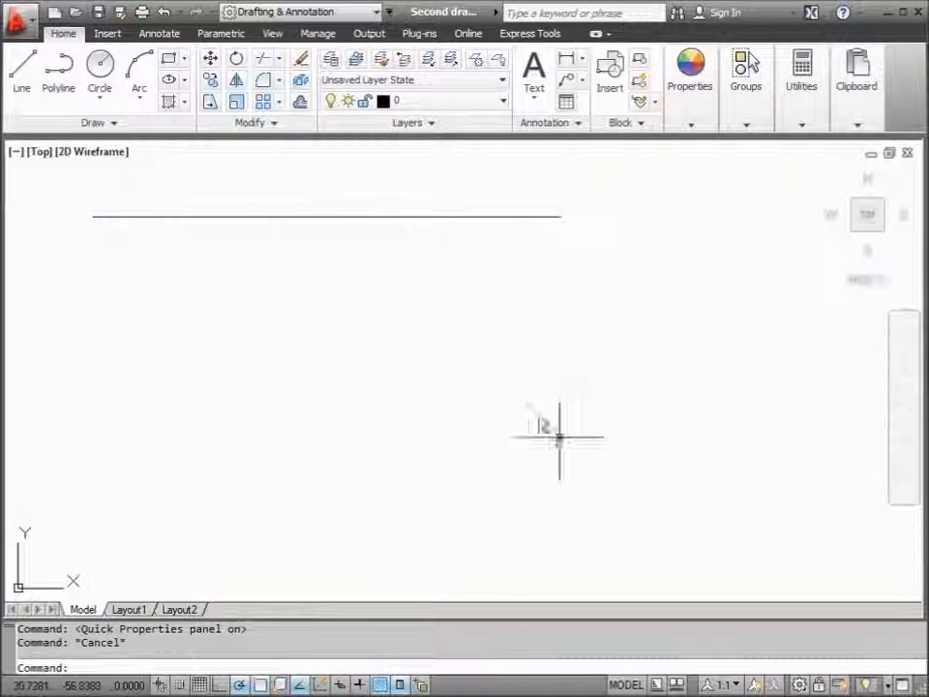
# - Set the drawing's length type to Fractional with 0 1/16 precision and check the line's length in that format
pyautogui.click(29, 27)
pyautogui.moveTo(99, 394)
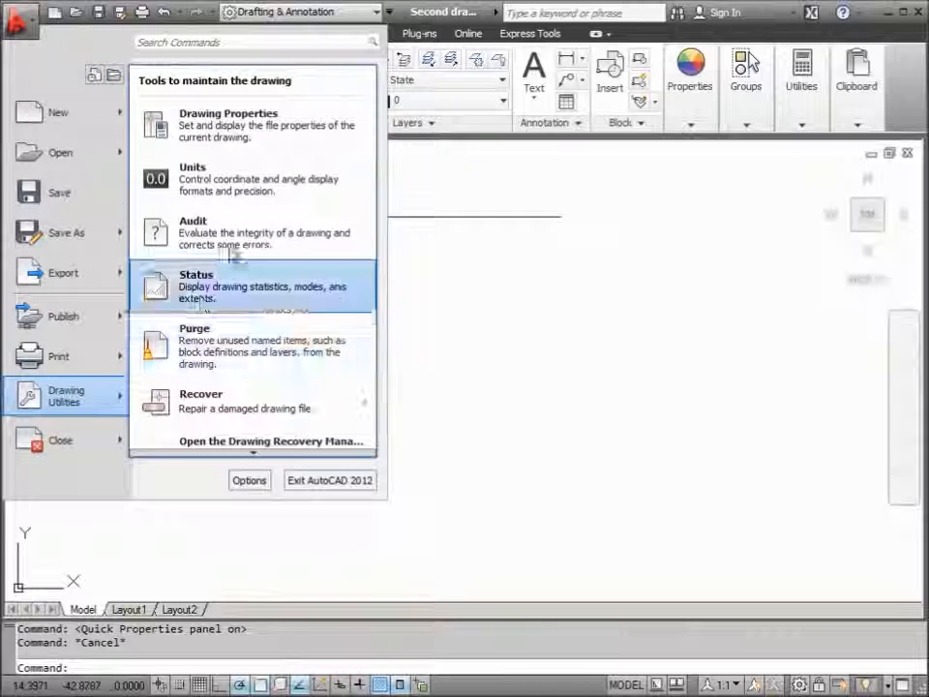
pyautogui.click(228, 180)
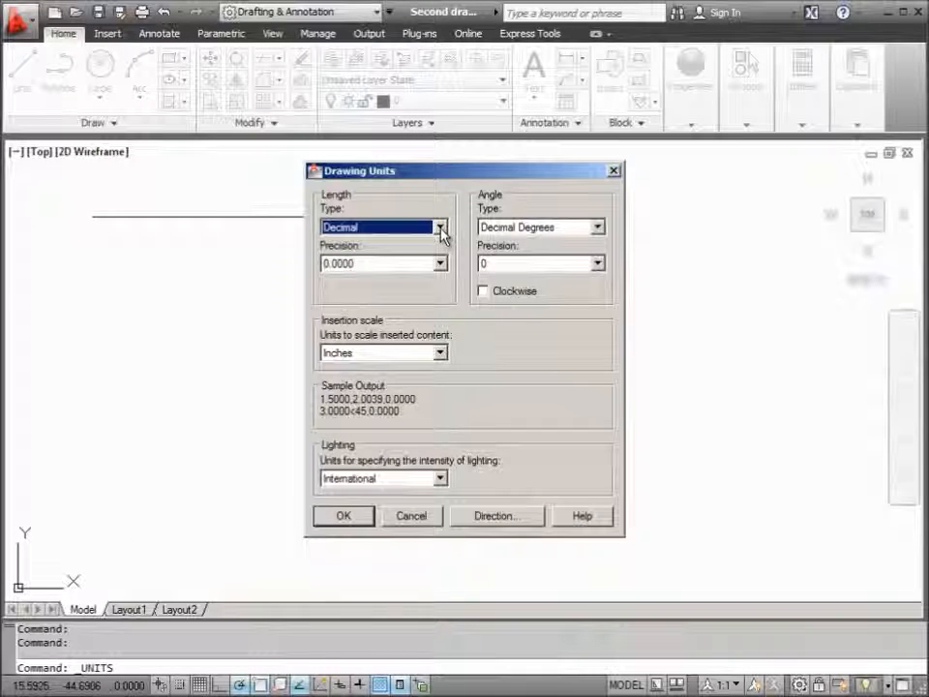
pyautogui.click(440, 228)
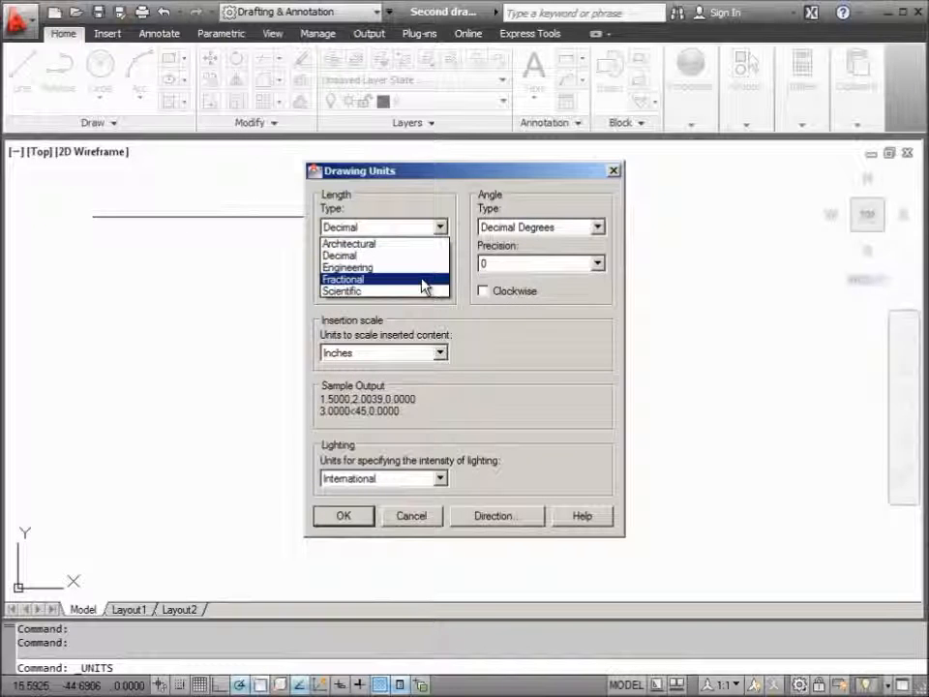
pyautogui.click(423, 280)
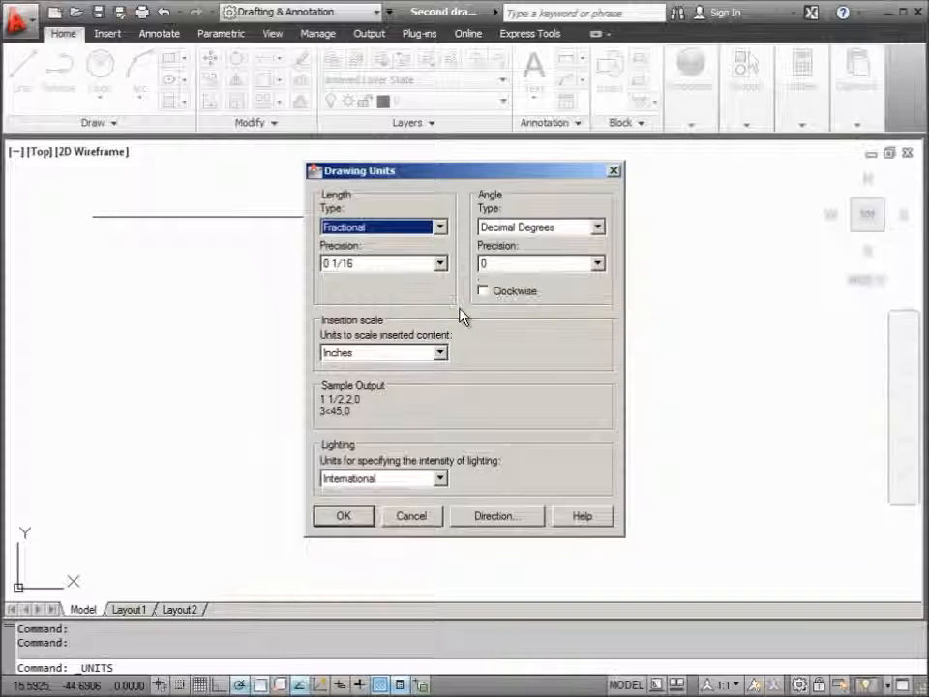
pyautogui.click(366, 516)
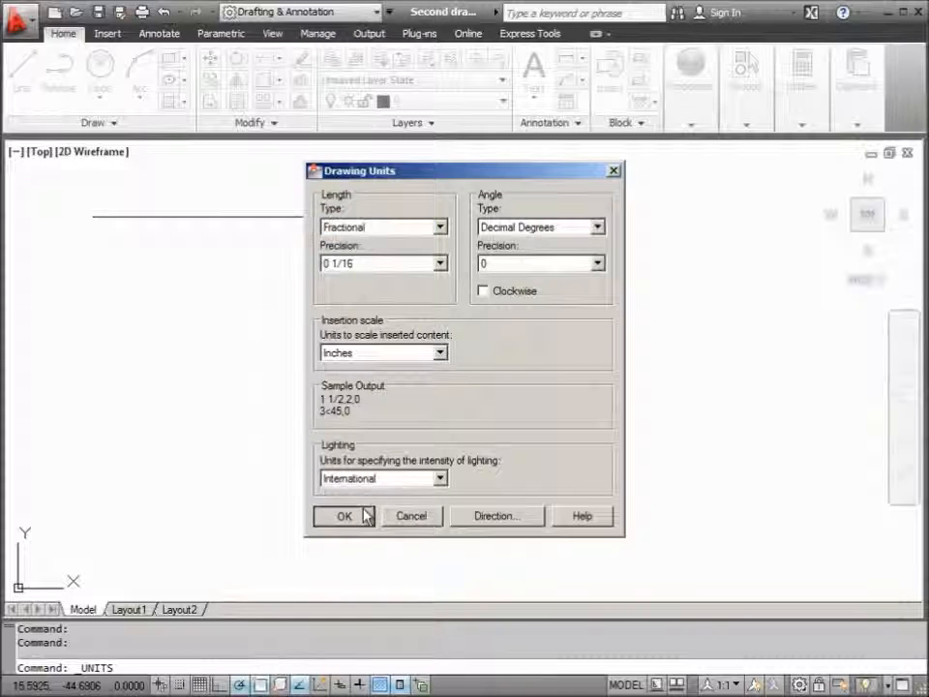
pyautogui.click(401, 219)
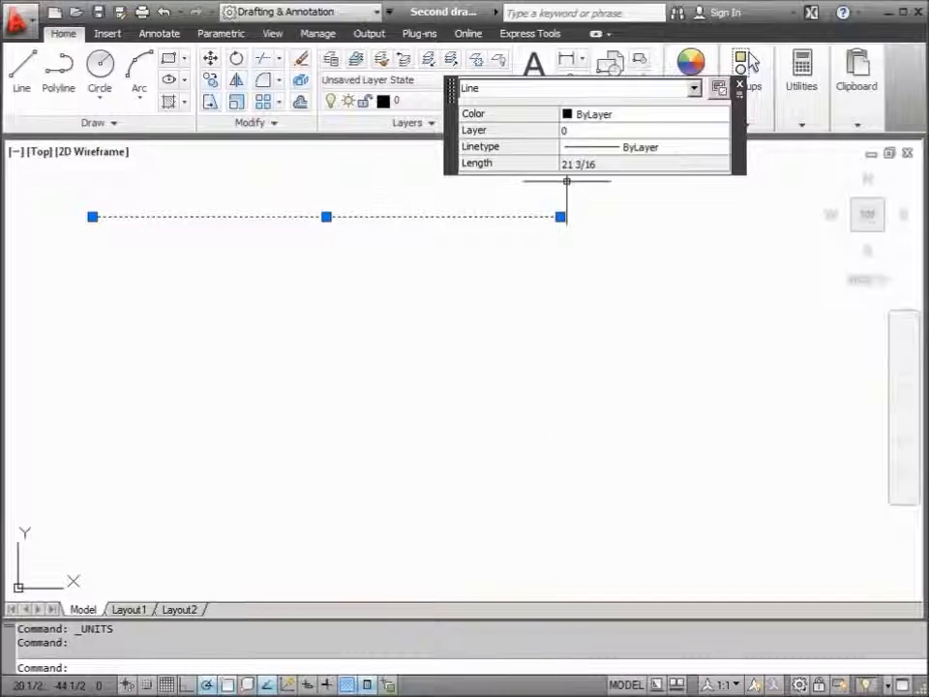
pyautogui.press('Escape')
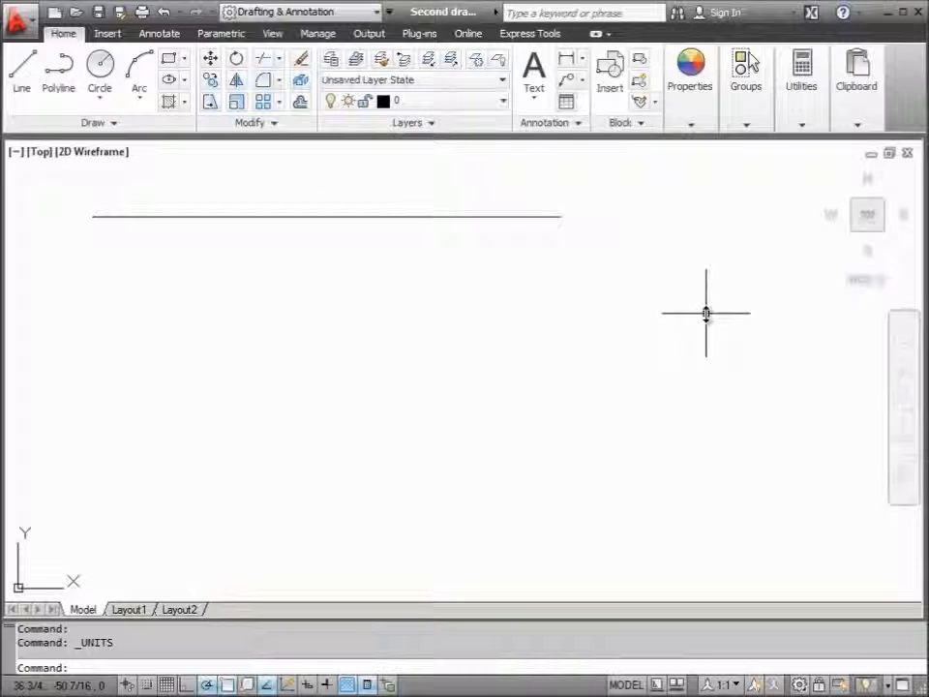
# - Set the drawing's length type to Architectural with 0'-0 1/16" precision and select the line to check its length
pyautogui.write('units')
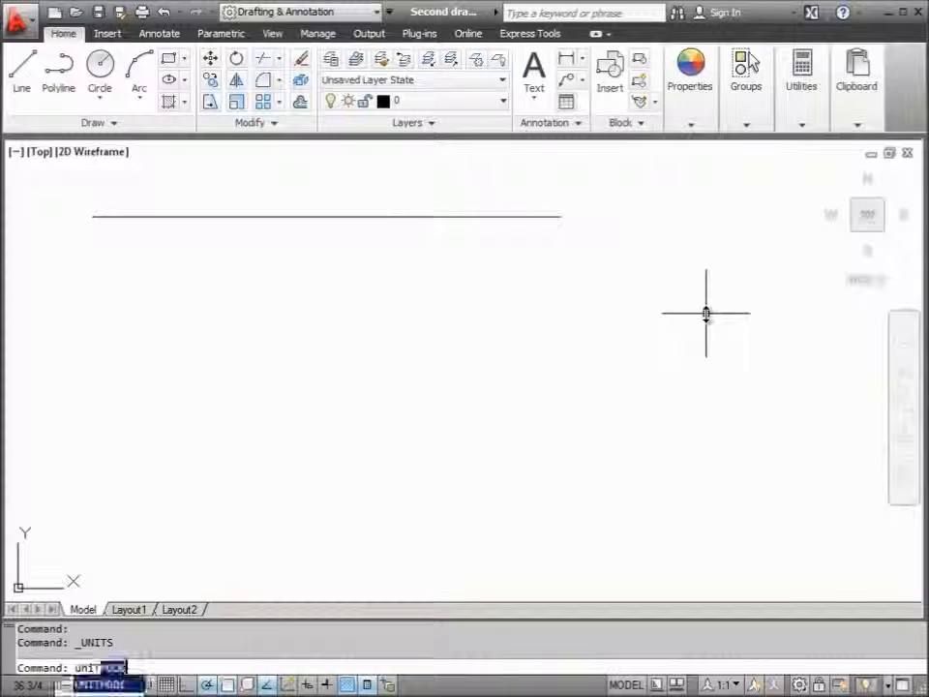
pyautogui.press('Return')
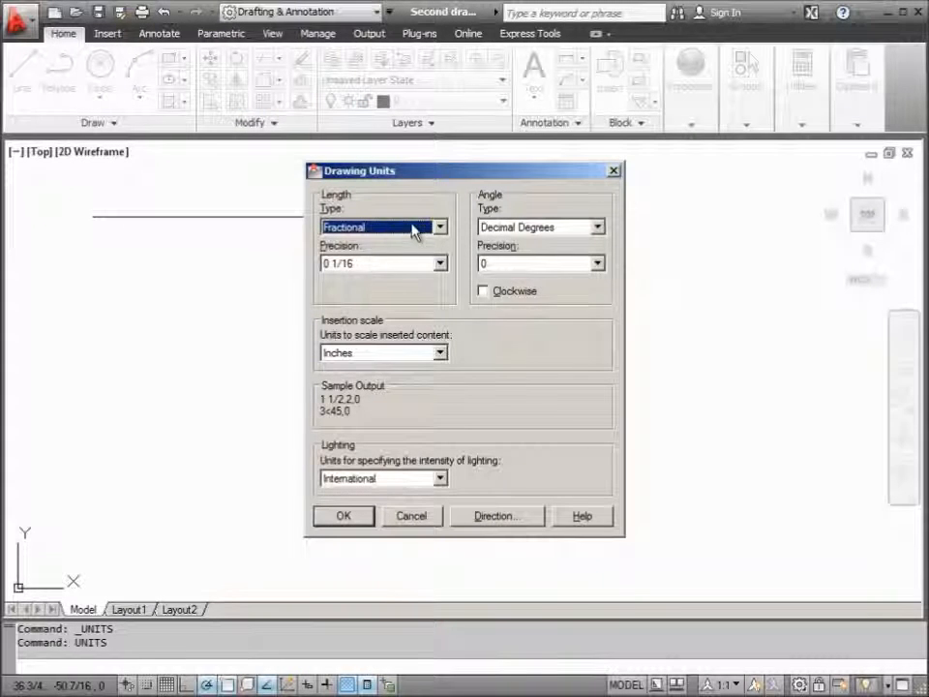
pyautogui.click(440, 226)
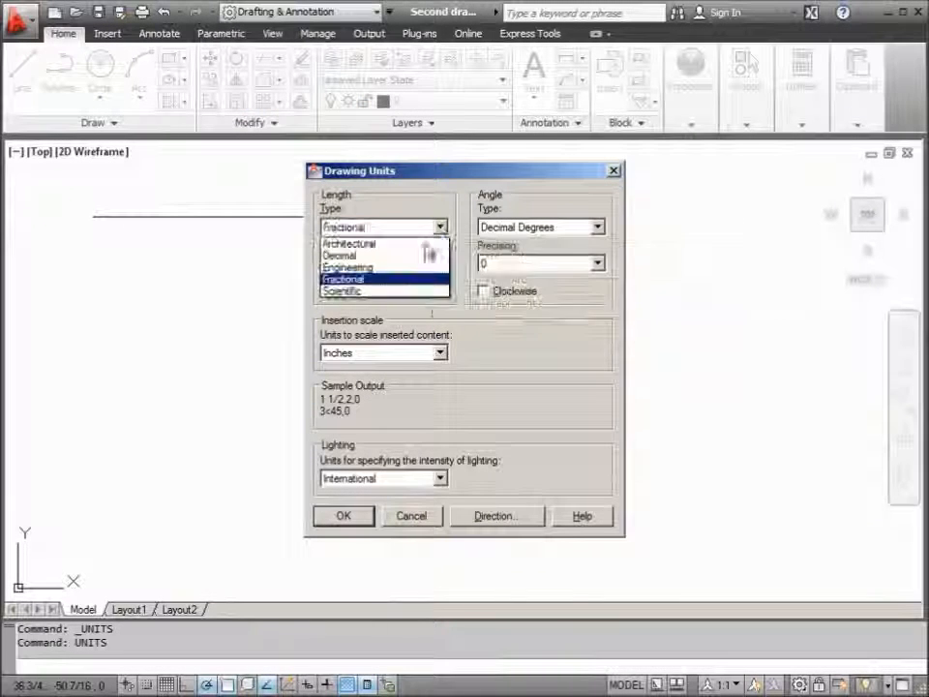
pyautogui.click(375, 245)
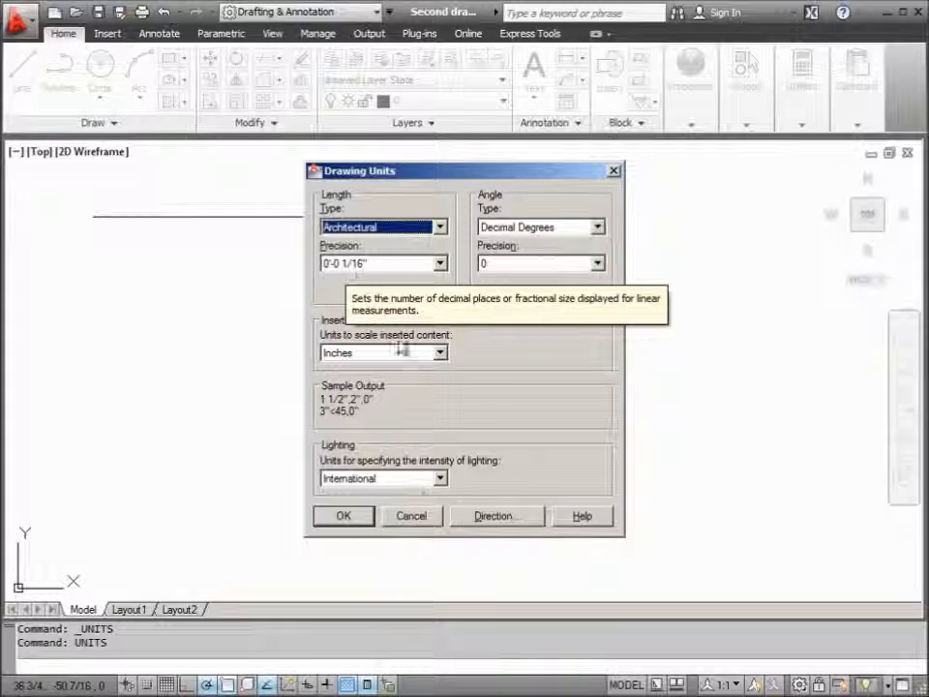
pyautogui.click(350, 518)
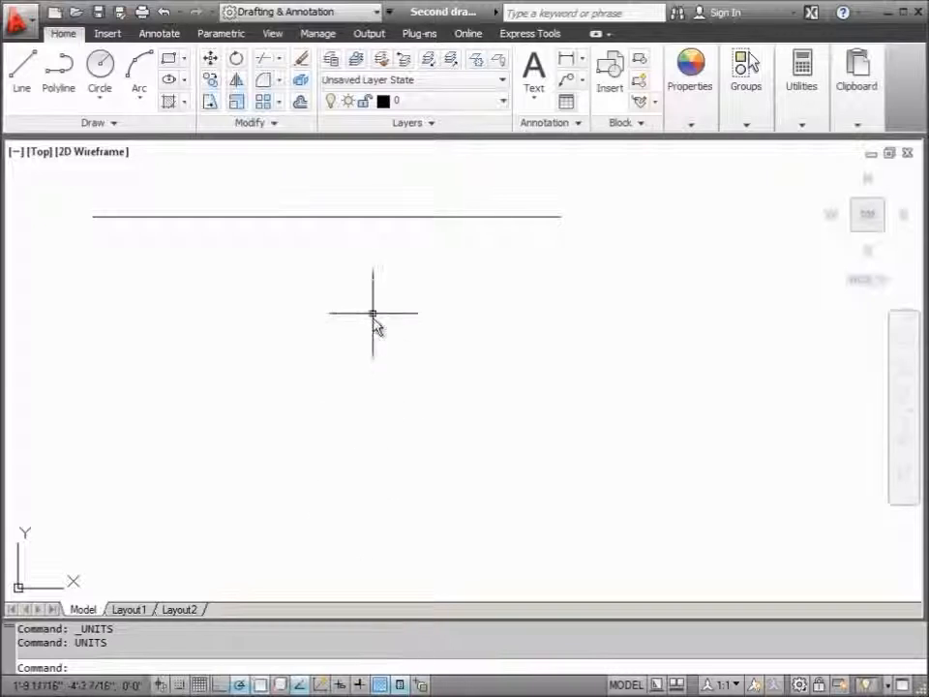
pyautogui.click(378, 217)
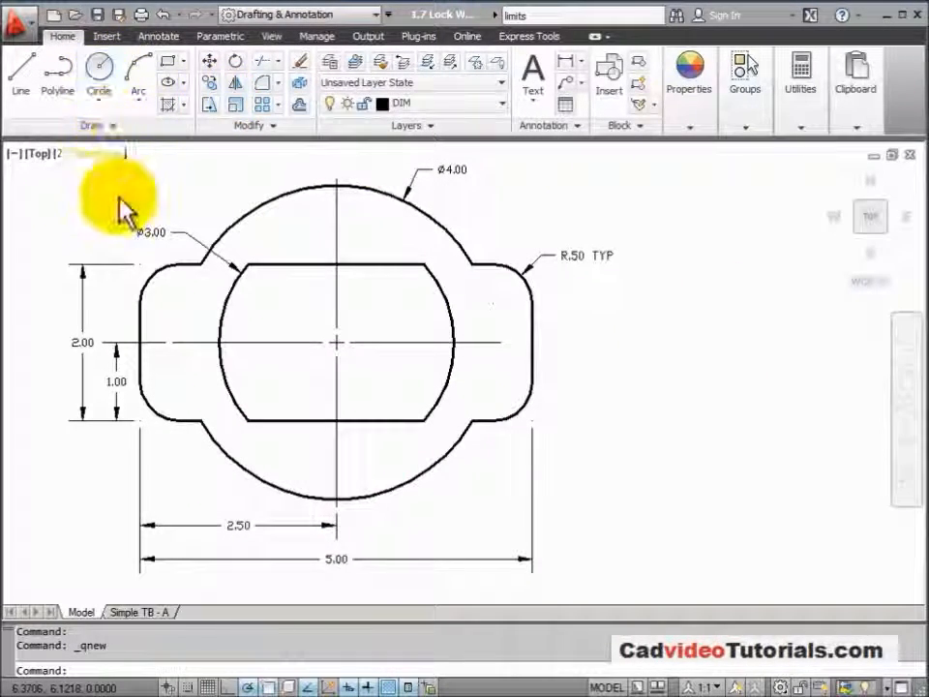
# - Create a new drawing from the acad.dwt template and set its model space limits from 0,0 to 11,8.5
pyautogui.click(54, 15)
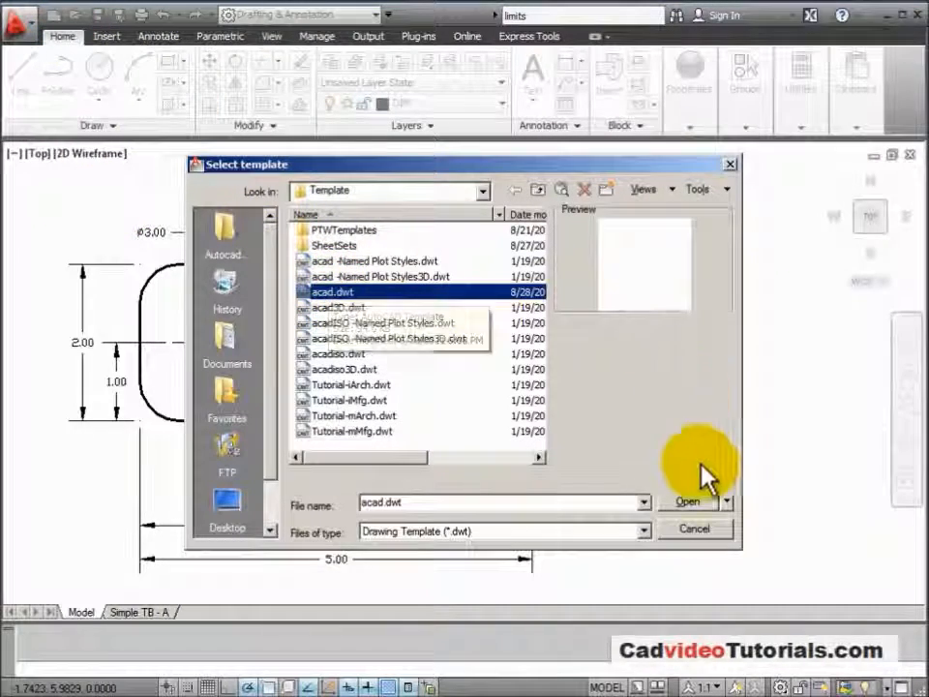
pyautogui.click(686, 501)
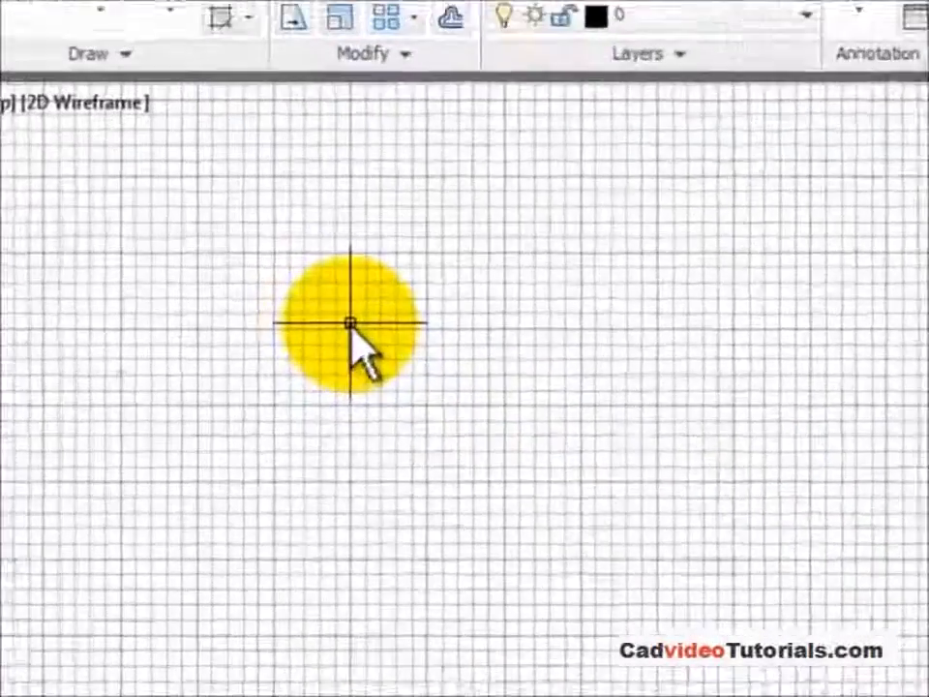
pyautogui.write('limits')
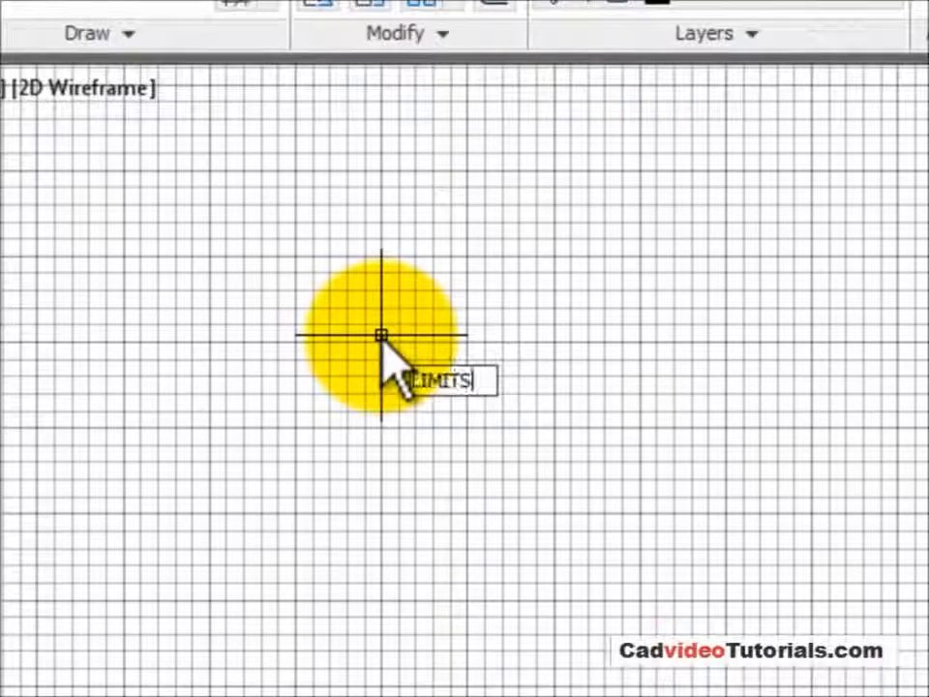
pyautogui.press('Return')
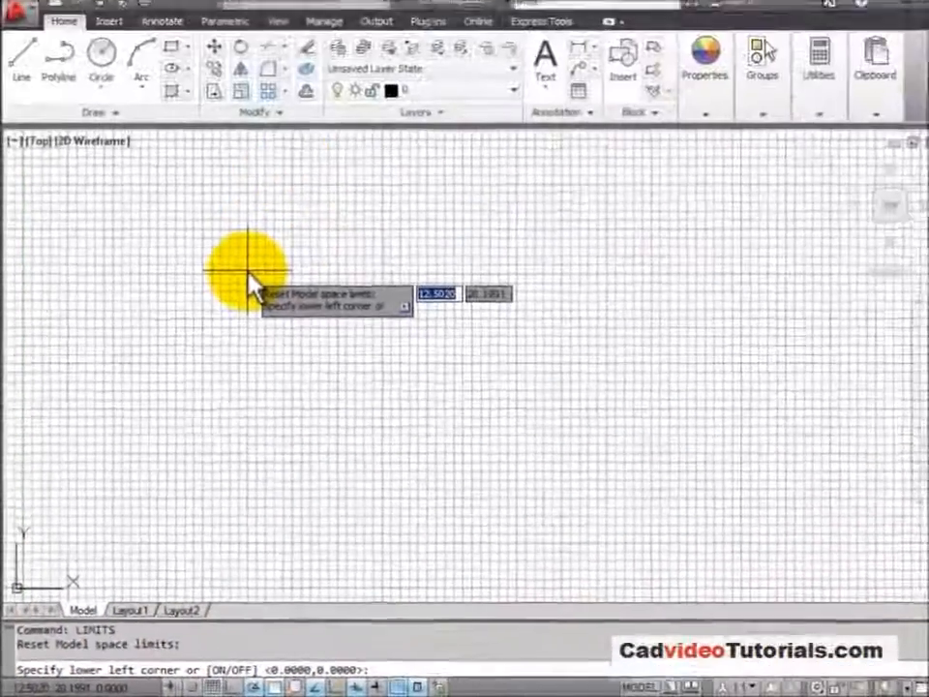
pyautogui.press('Return')
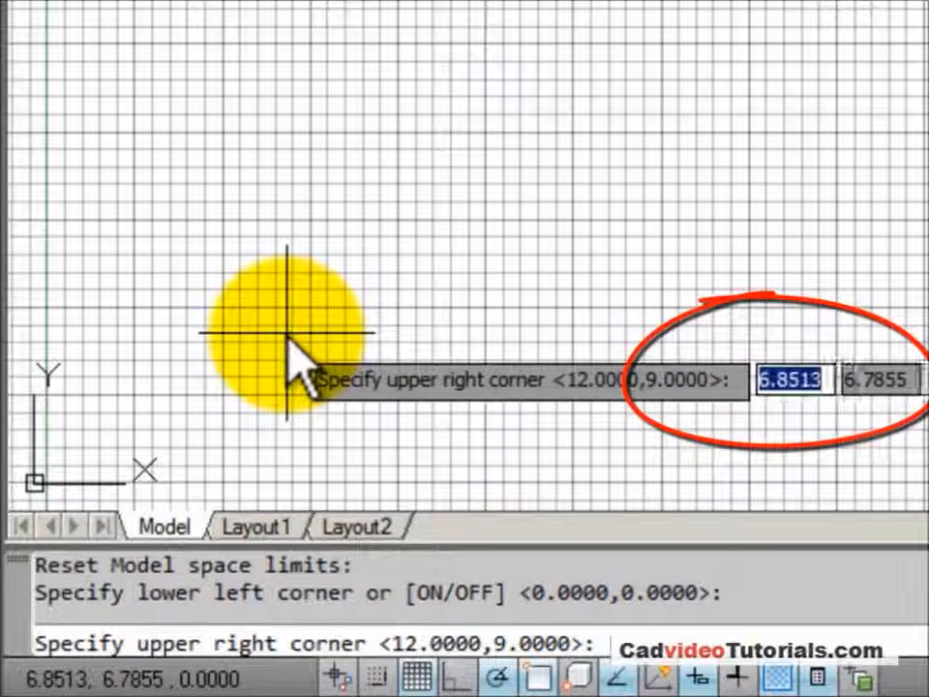
pyautogui.write('11')
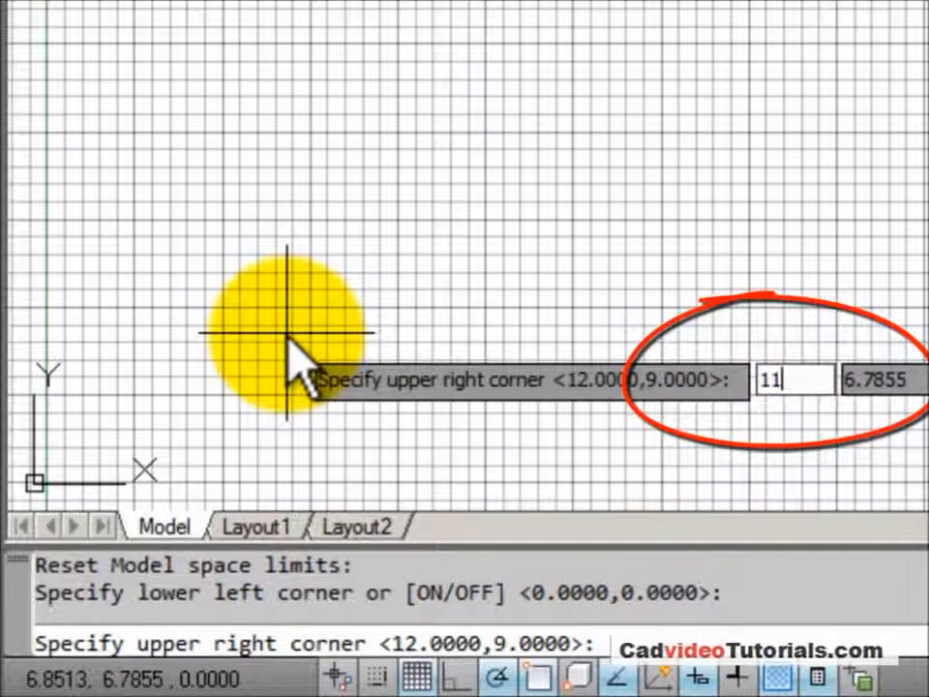
pyautogui.press('Tab')
pyautogui.write('8.5')
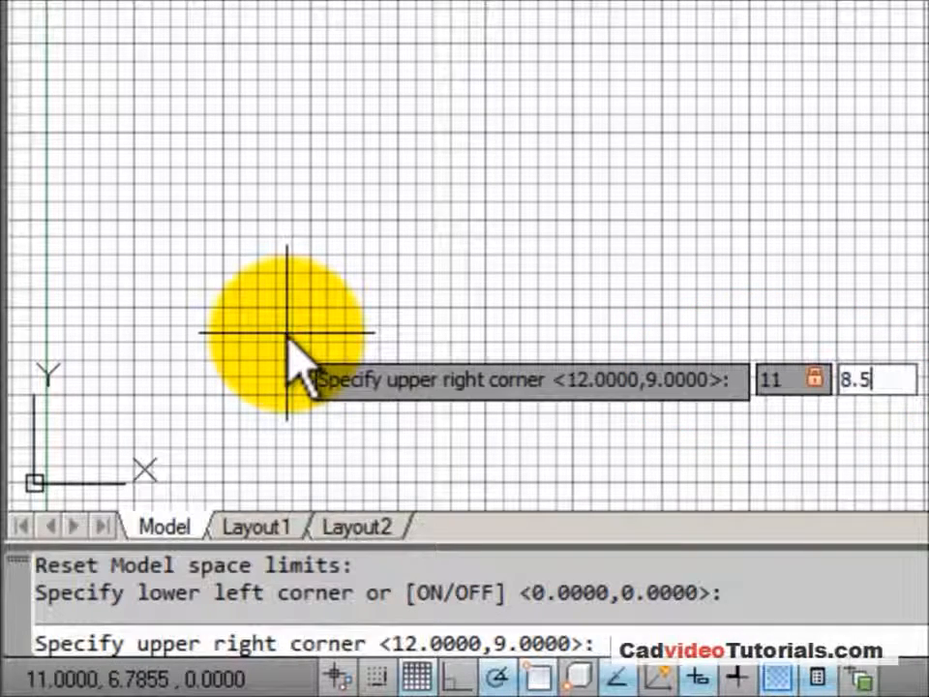
pyautogui.press('Return')
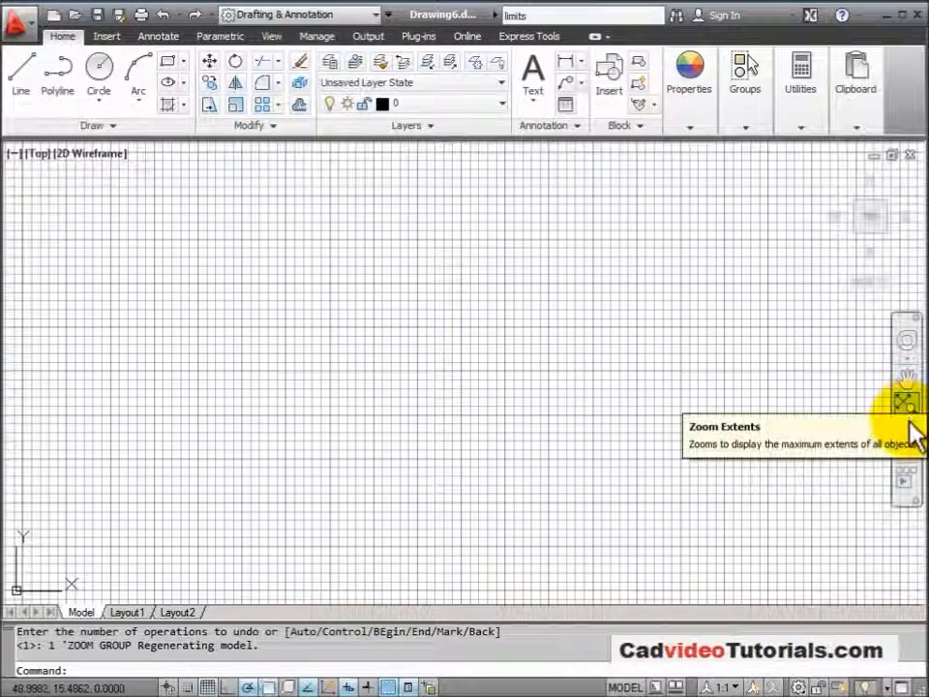
# - Fit the drawing limits in the view with Zoom All and draw a rectangle in the lower-left part of the limits area
pyautogui.click(910, 420)
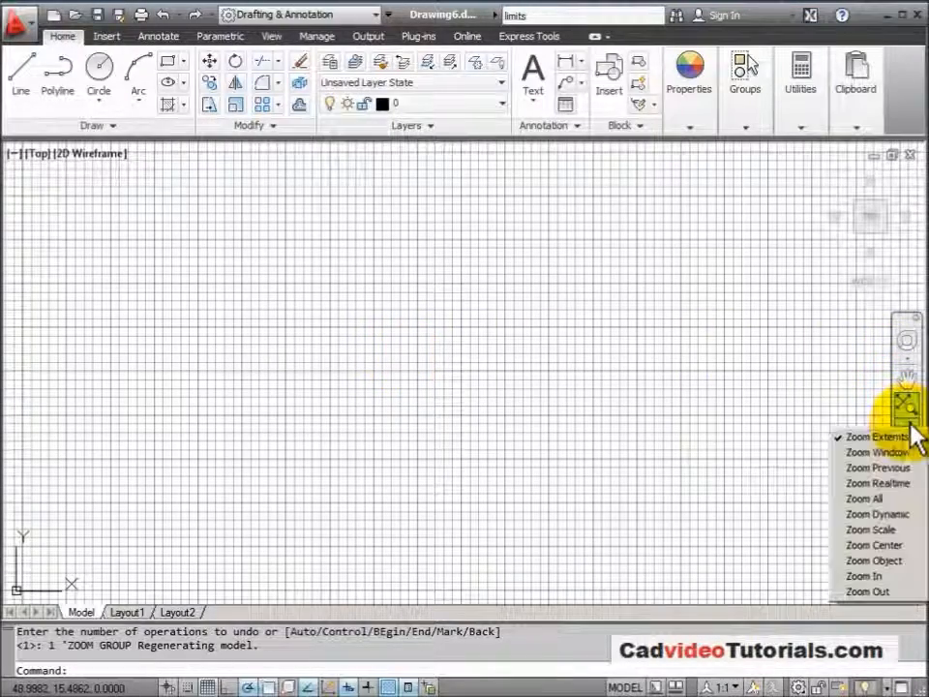
pyautogui.click(862, 500)
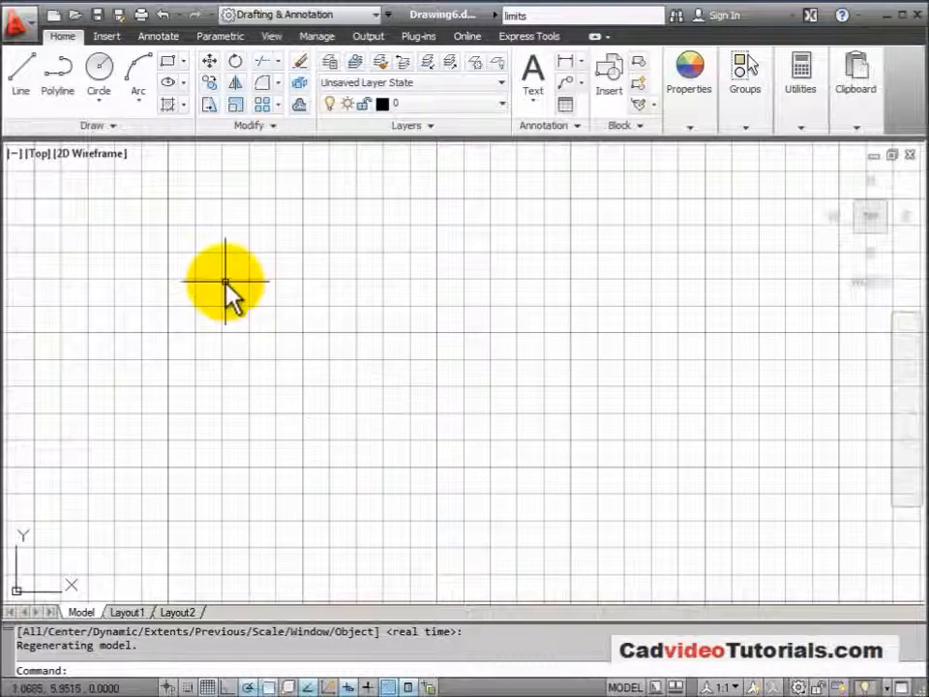
pyautogui.click(165, 60)
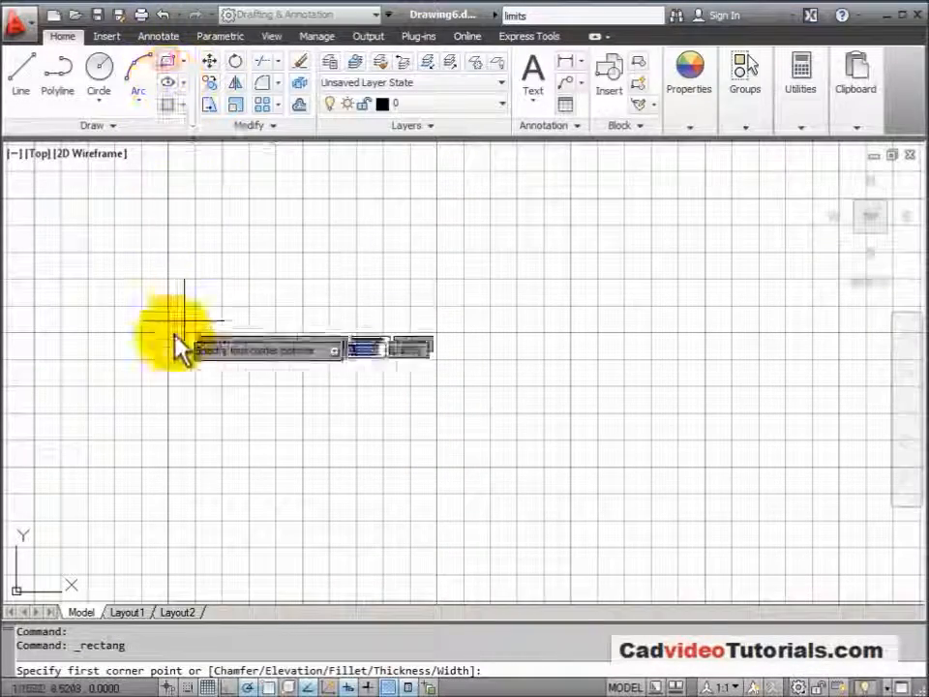
pyautogui.click(119, 347)
pyautogui.click(428, 526)
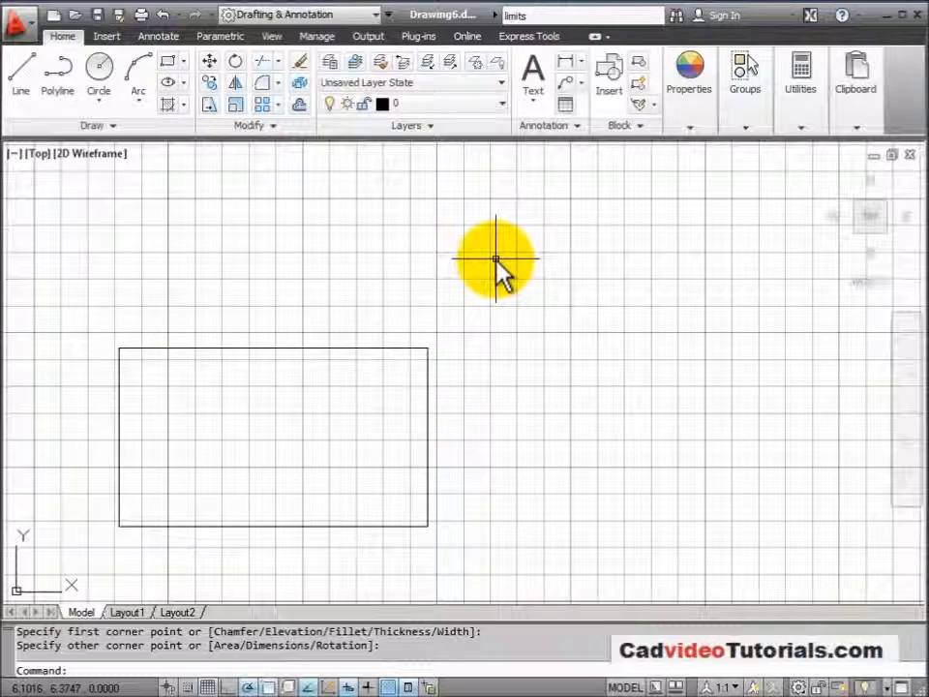
# - Compare how the Extents and All options of the ZOOM command frame the rectangle
pyautogui.write('z')
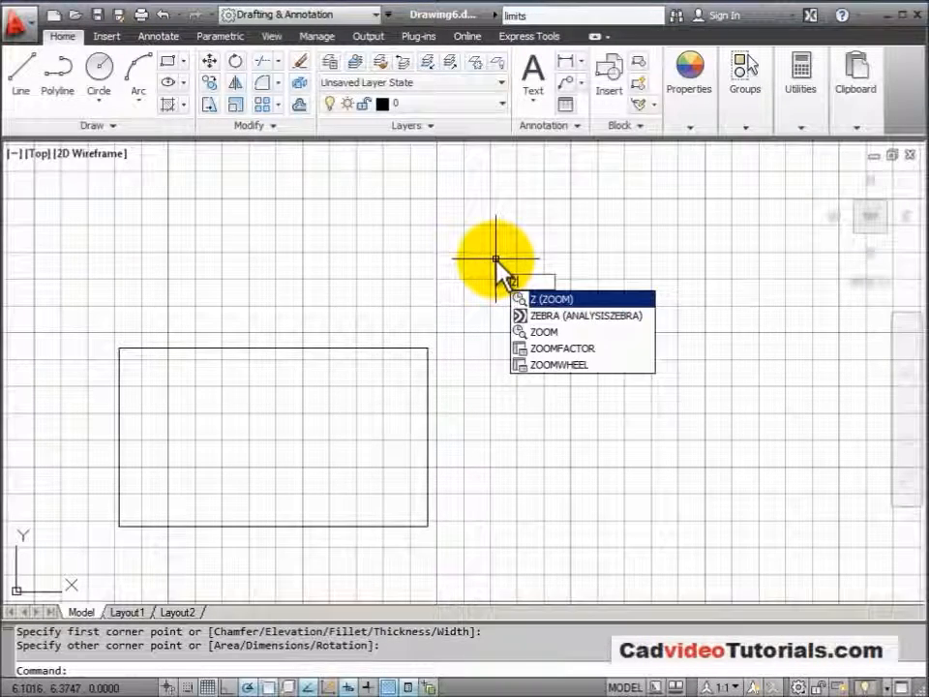
pyautogui.press('Return')
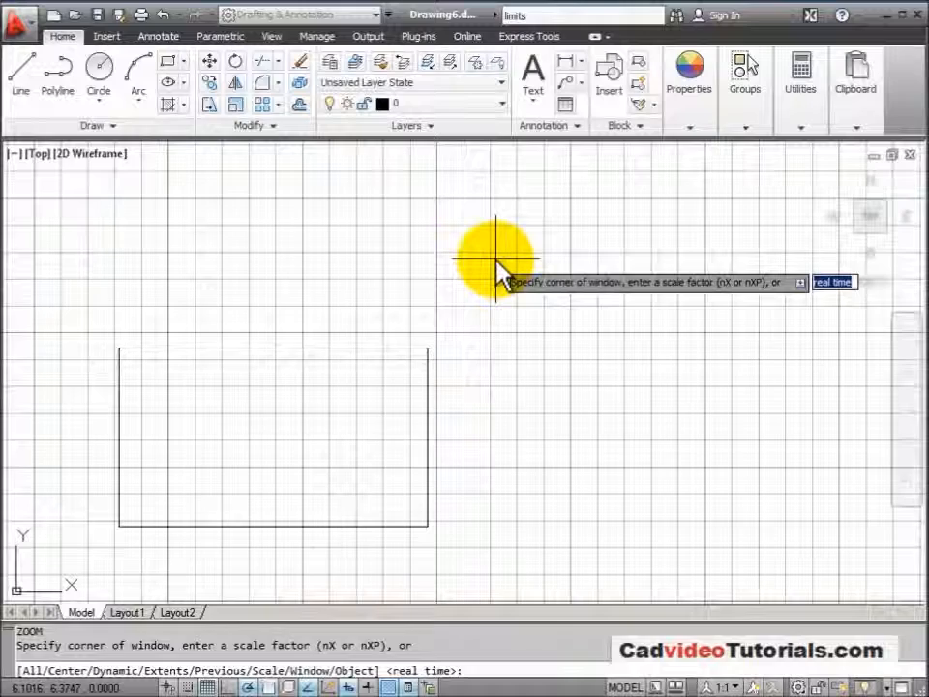
pyautogui.write('e')
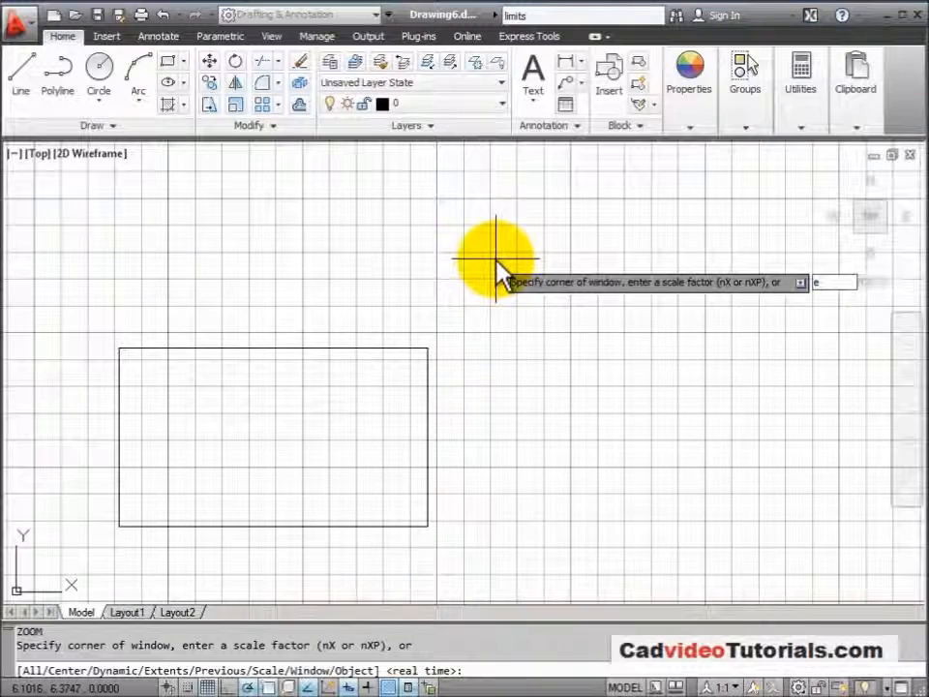
pyautogui.press('Return')
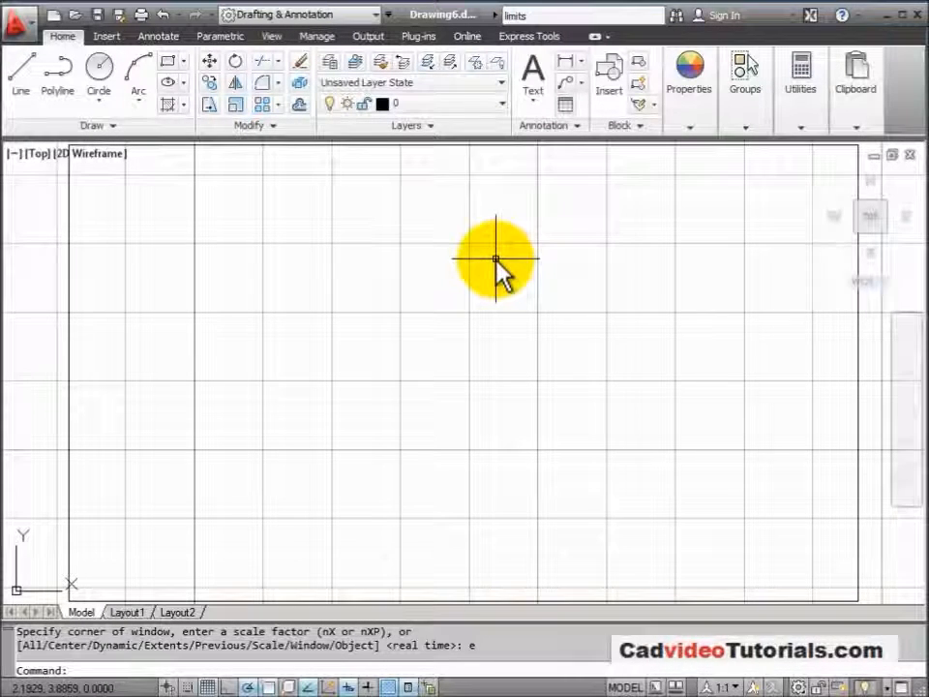
pyautogui.write('z')
pyautogui.press('Return')
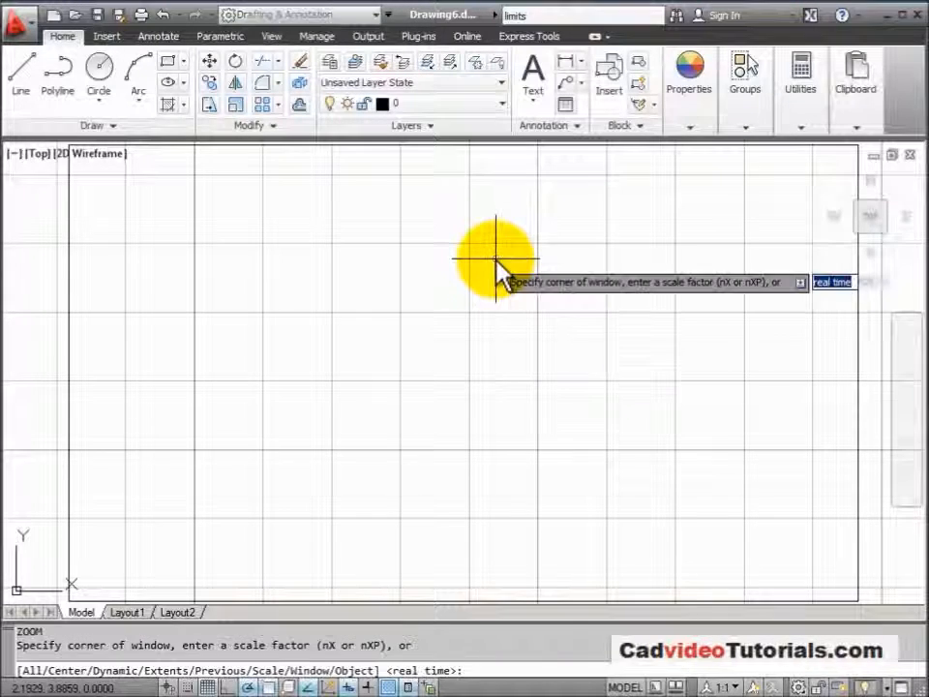
pyautogui.write('a')
pyautogui.press('Return')
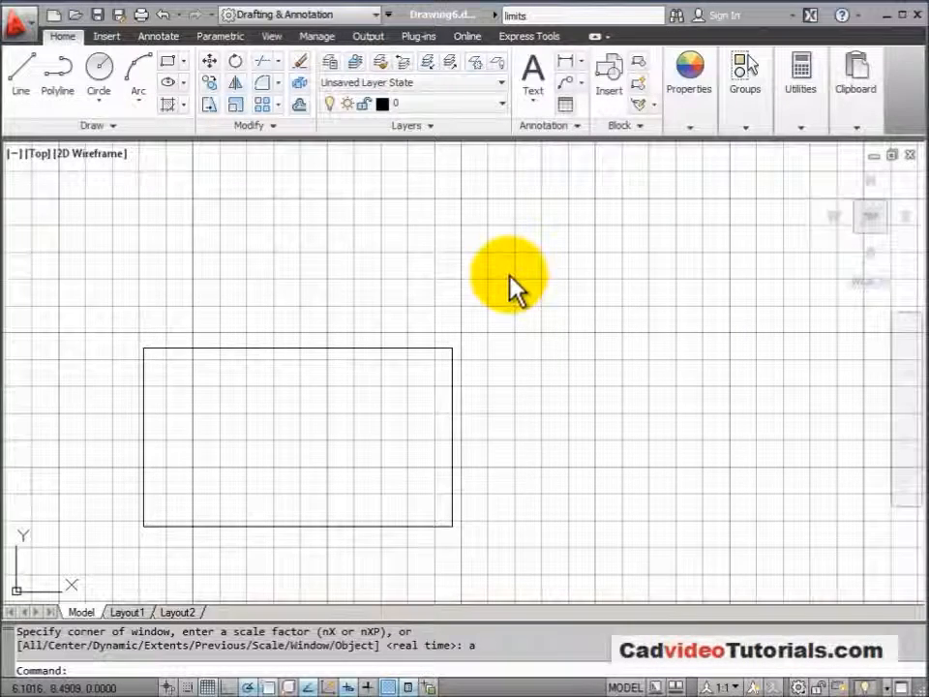
# - Draw a circle of radius 11 centred near the rectangle's upper-right corner and show the whole drawing with Zoom All
pyautogui.click(481, 340)
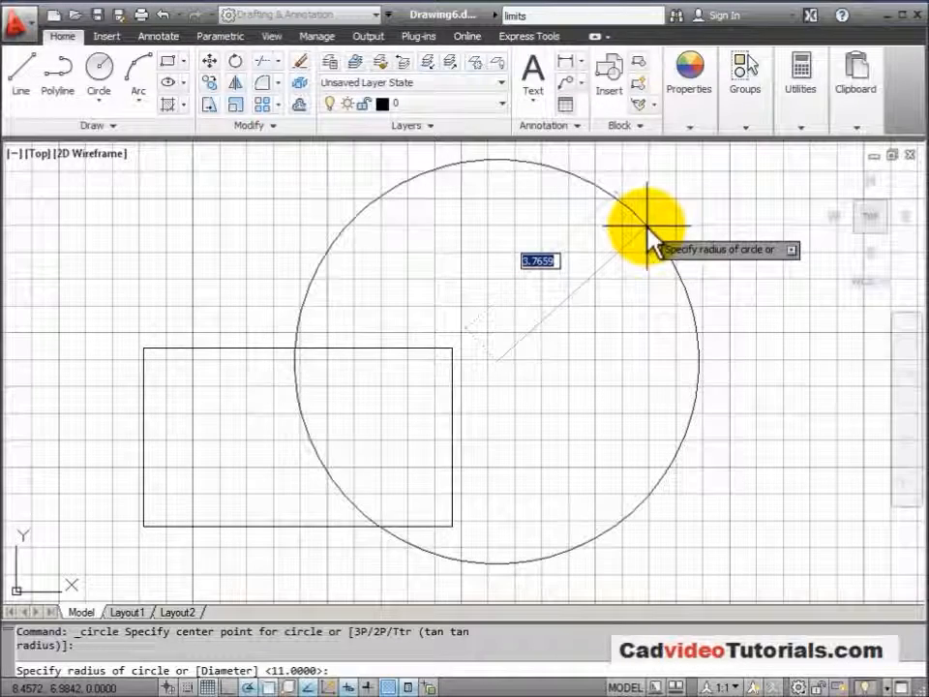
pyautogui.write('11')
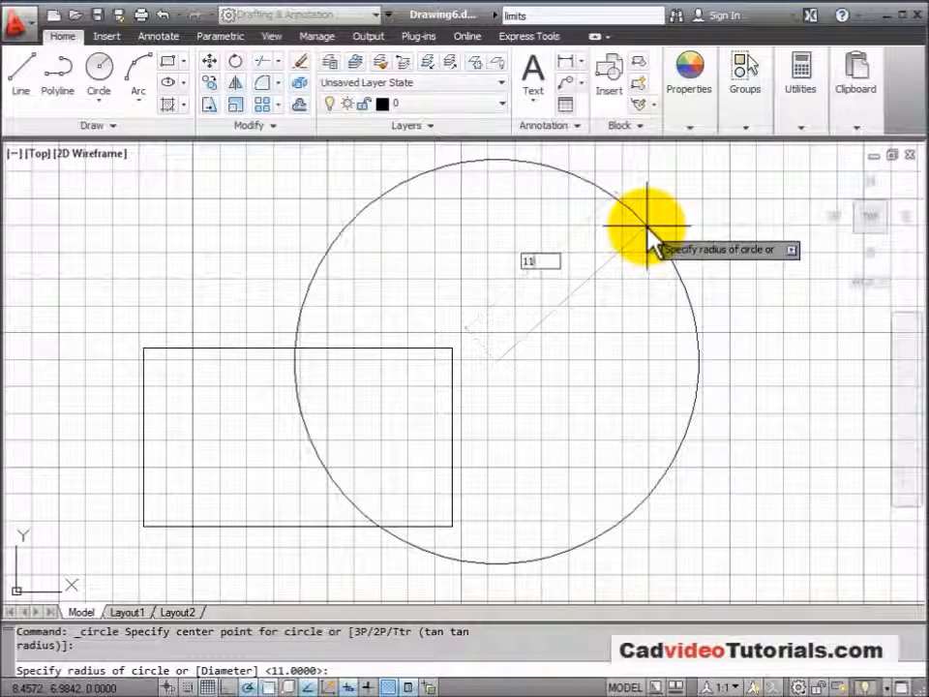
pyautogui.press('Return')
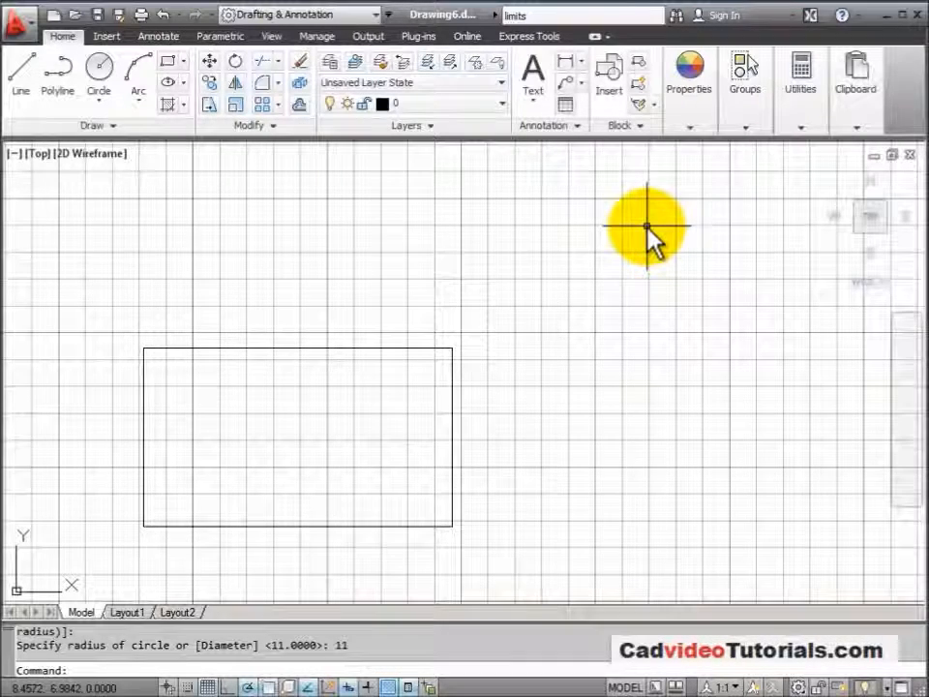
pyautogui.write('z')
pyautogui.press('Return')
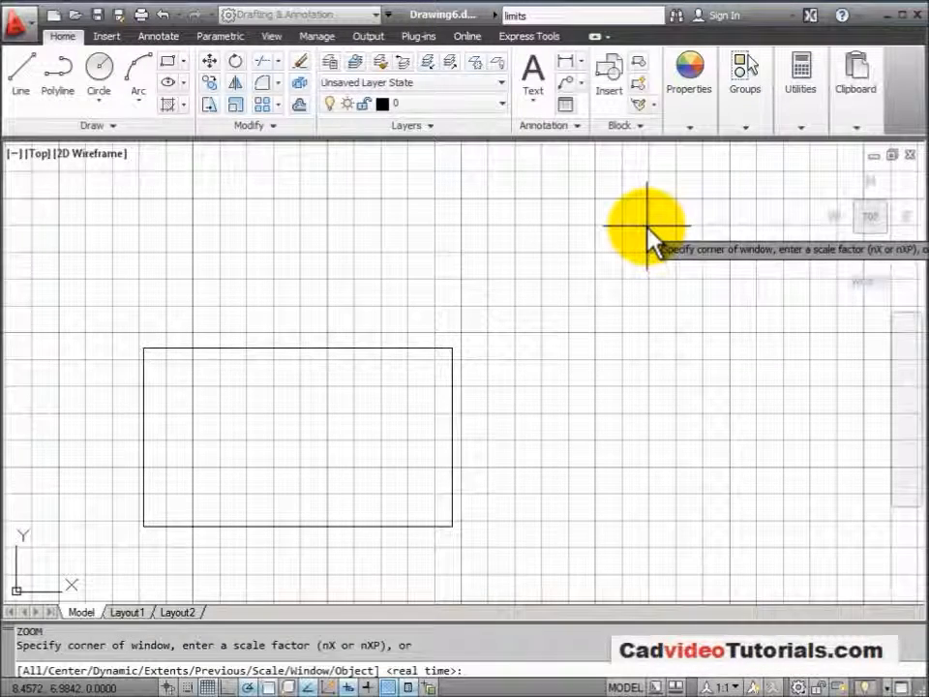
pyautogui.write('a')
pyautogui.press('Return')
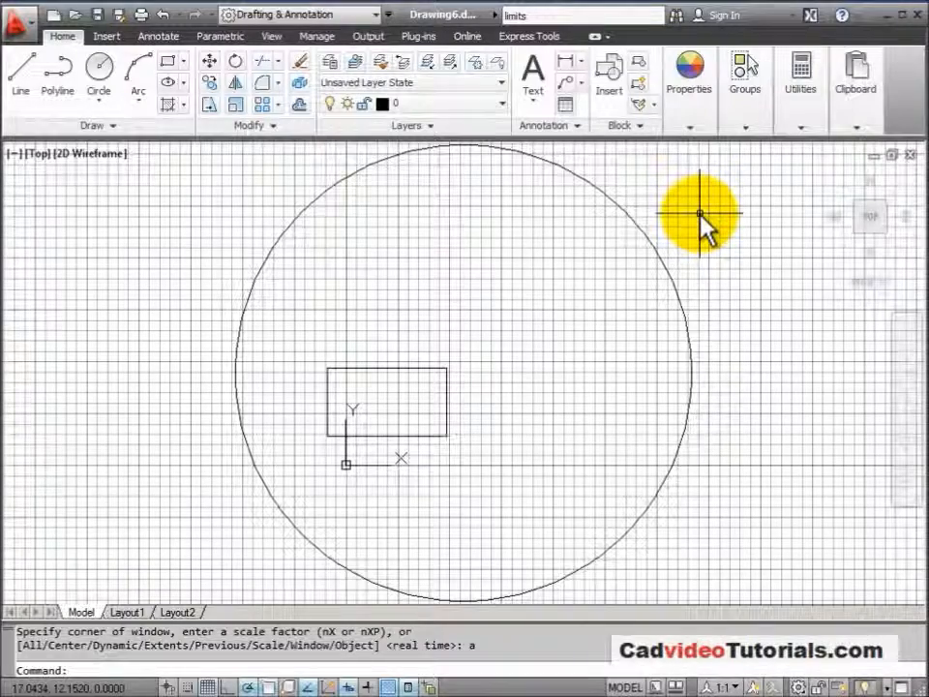
# - Erase the large circle and fit the drawing limits in the view again with Zoom All
pyautogui.click(653, 245)
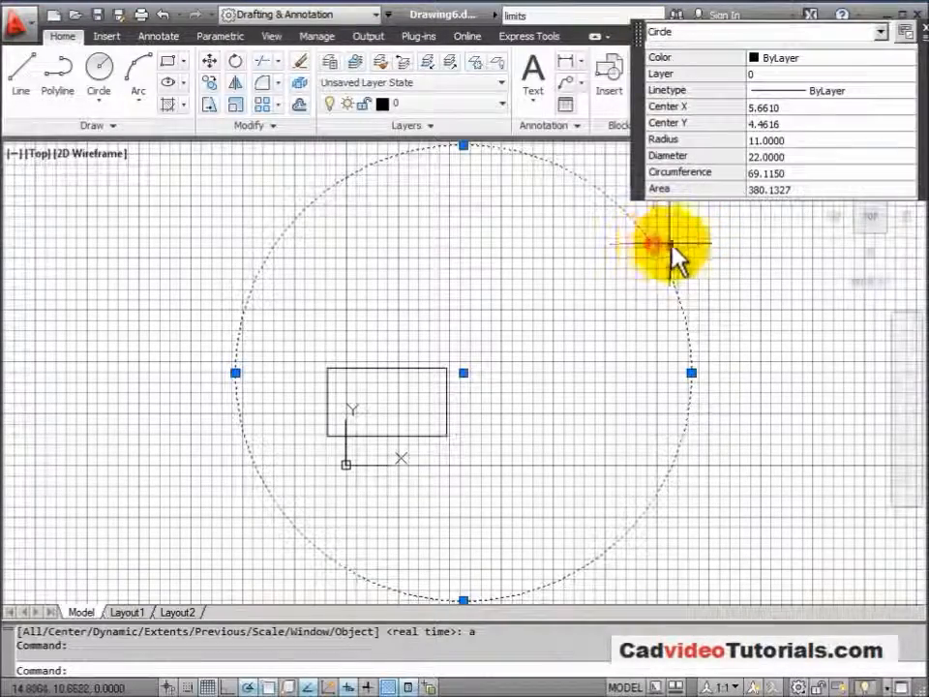
pyautogui.rightClick(686, 238)
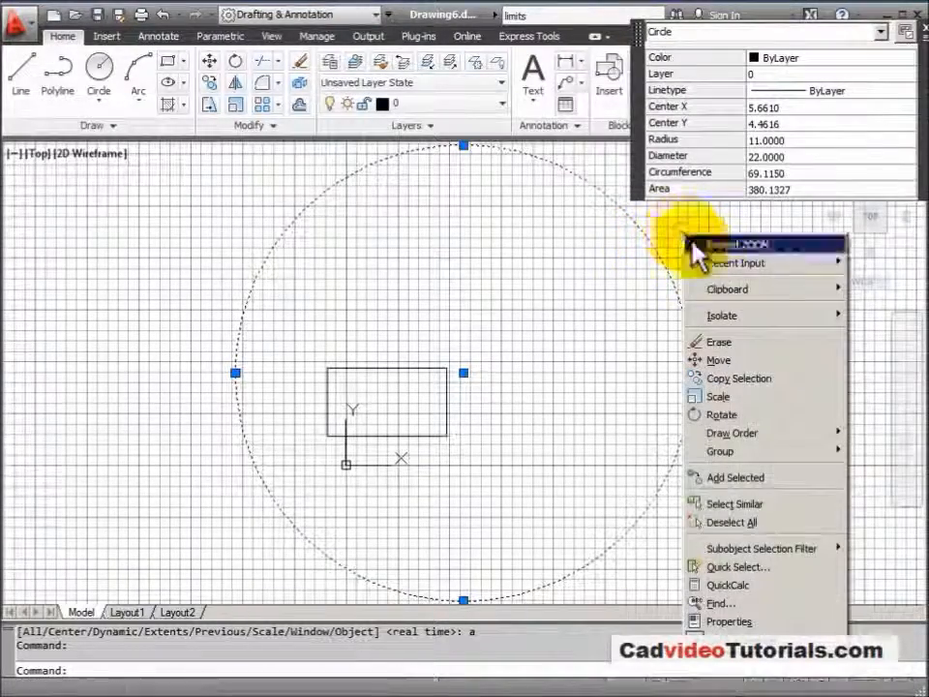
pyautogui.click(733, 343)
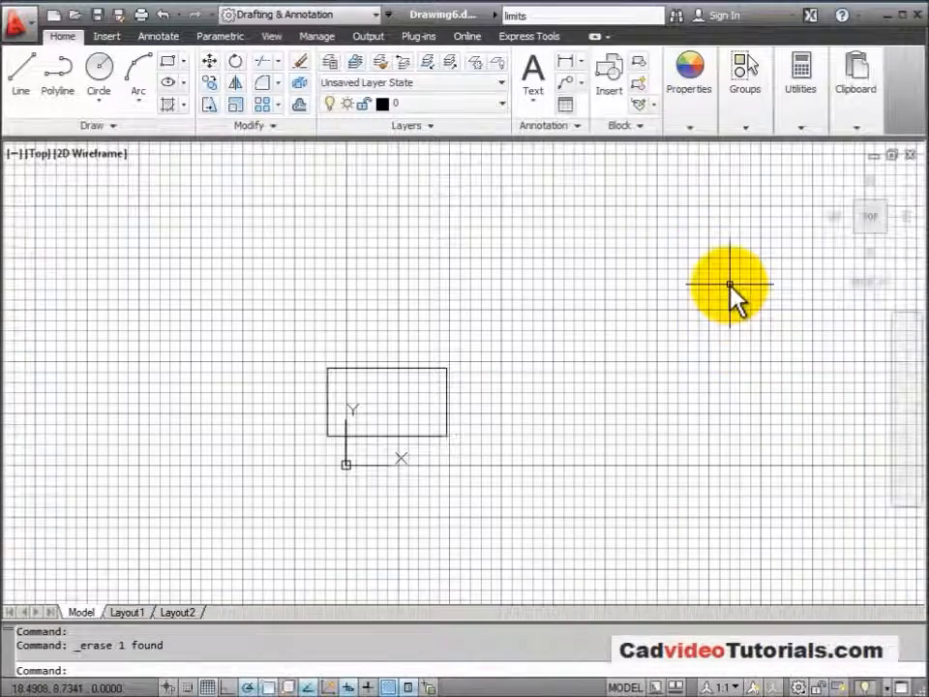
pyautogui.write('z')
pyautogui.press('Return')
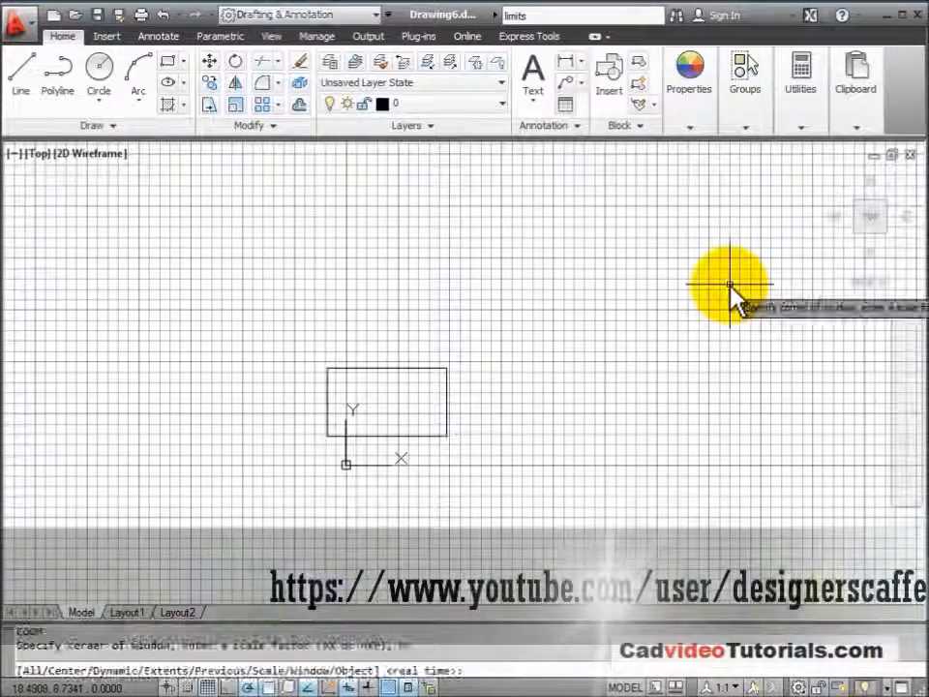
pyautogui.write('a')
pyautogui.press('Return')
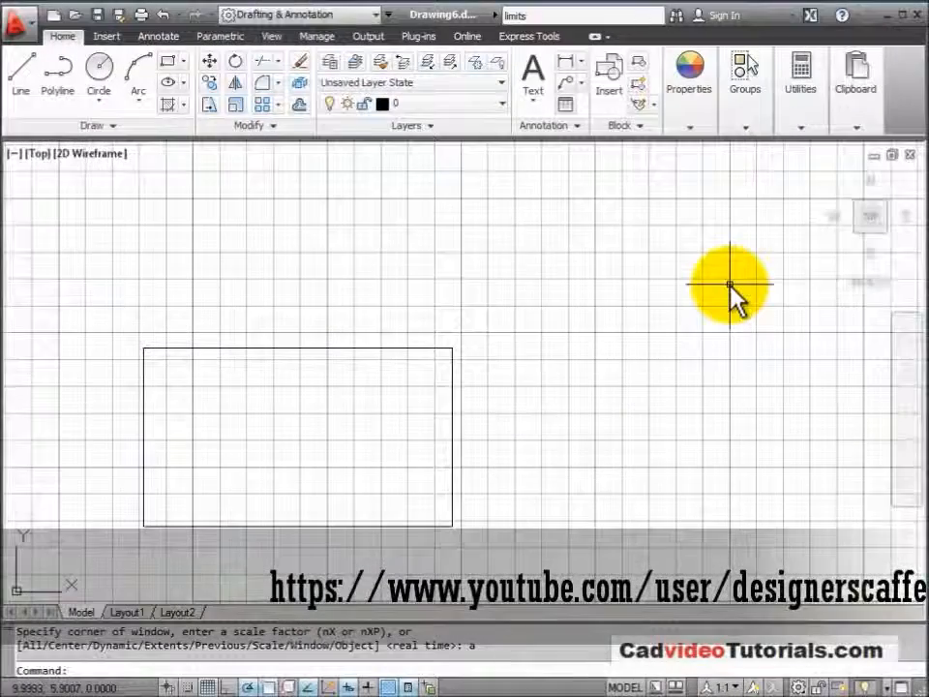